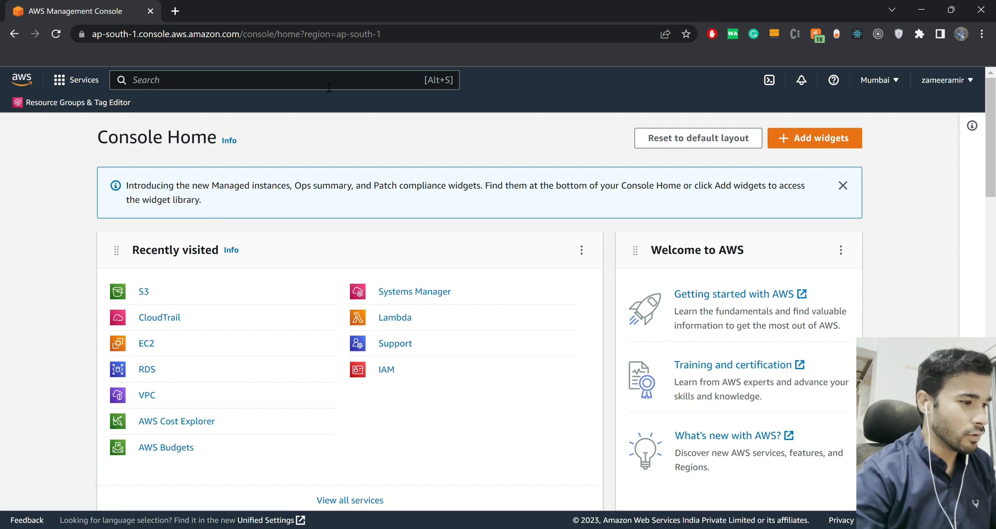
- Search the AWS console for cloudtrail, open the CloudTrail service and expand its navigation list
text(cllo)
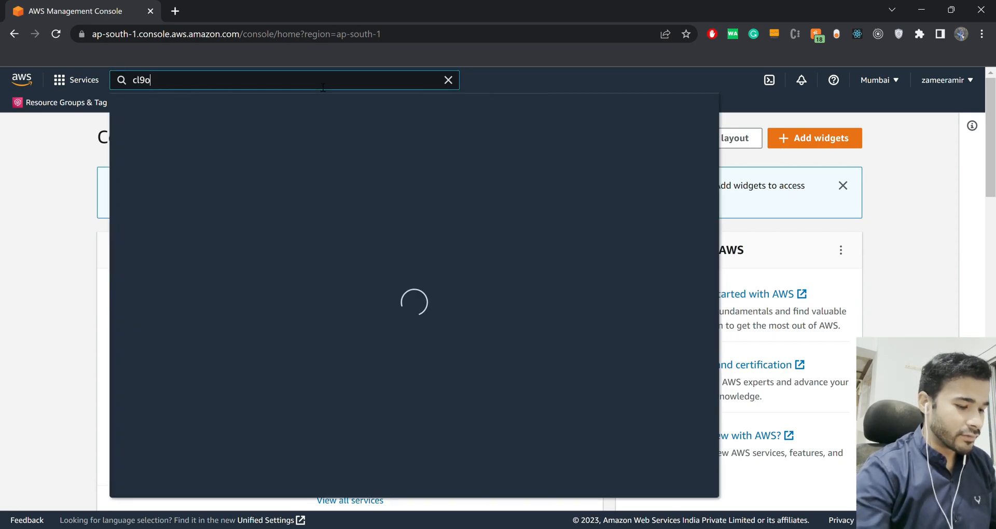
key(BackSpace)
key(BackSpace)
text(oudtrail)
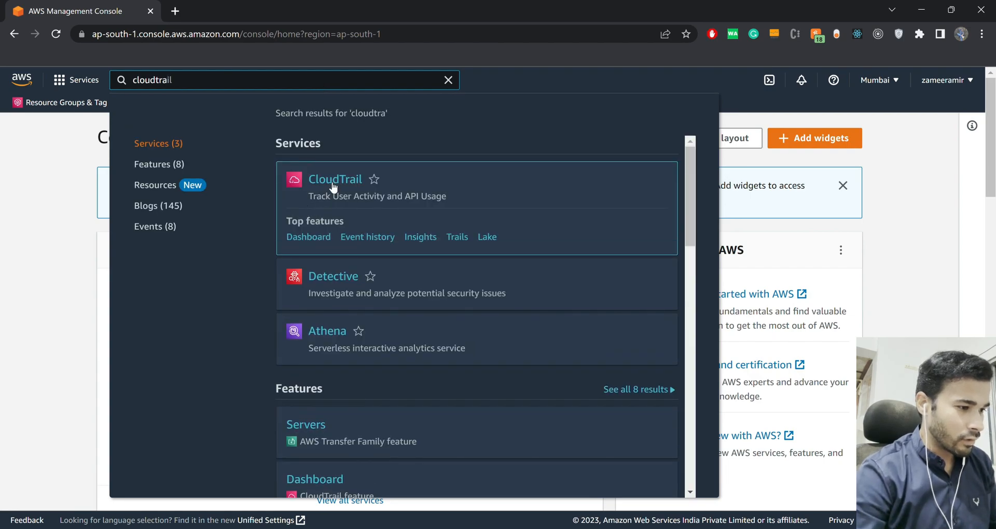
click(333, 186)
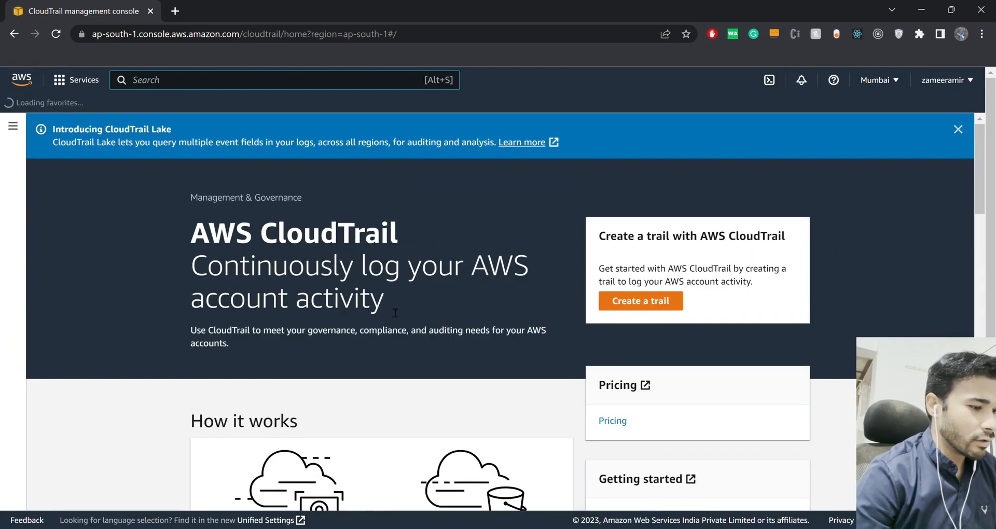
scroll(395, 311, down, 3)
scroll(395, 312, up, 3)
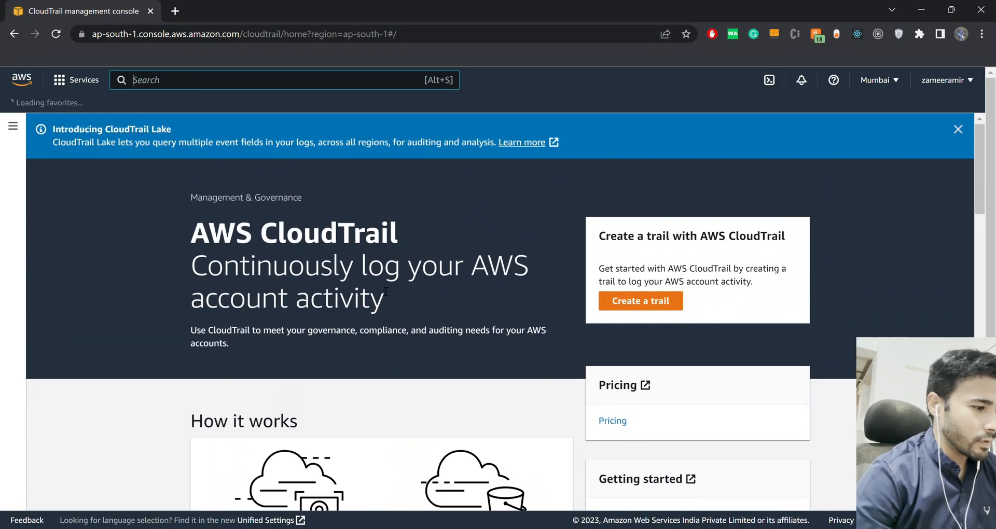
click(13, 126)
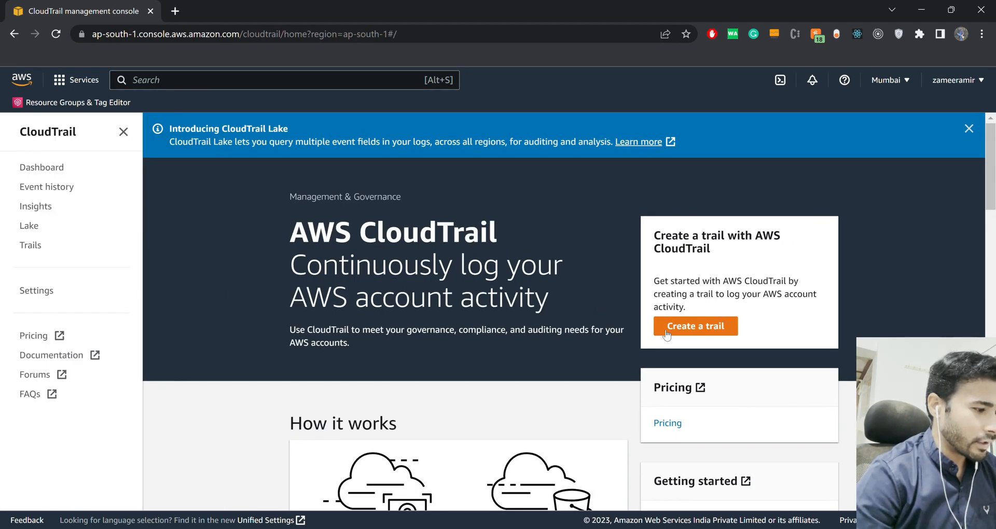
- Create a quick CloudTrail trail named management-events-test-trail with the default log bucket
click(694, 327)
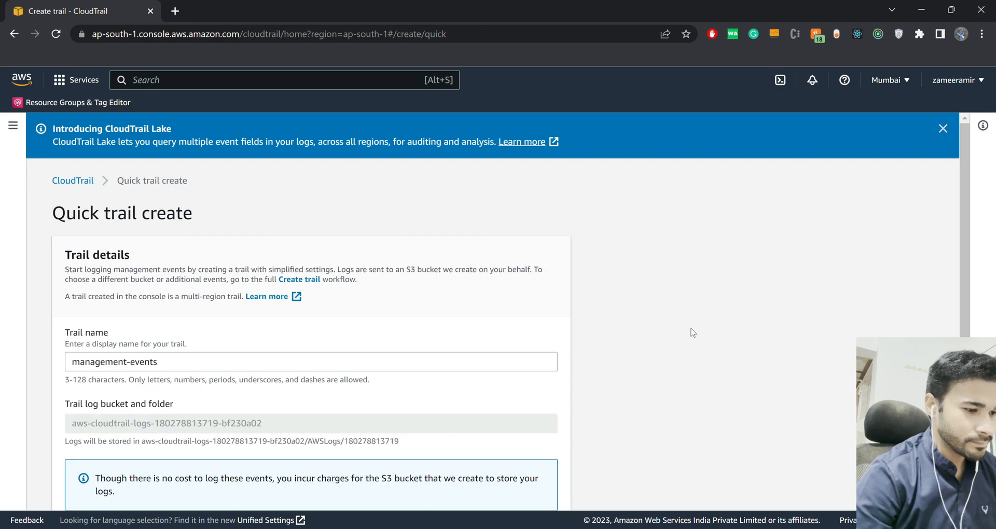
click(209, 371)
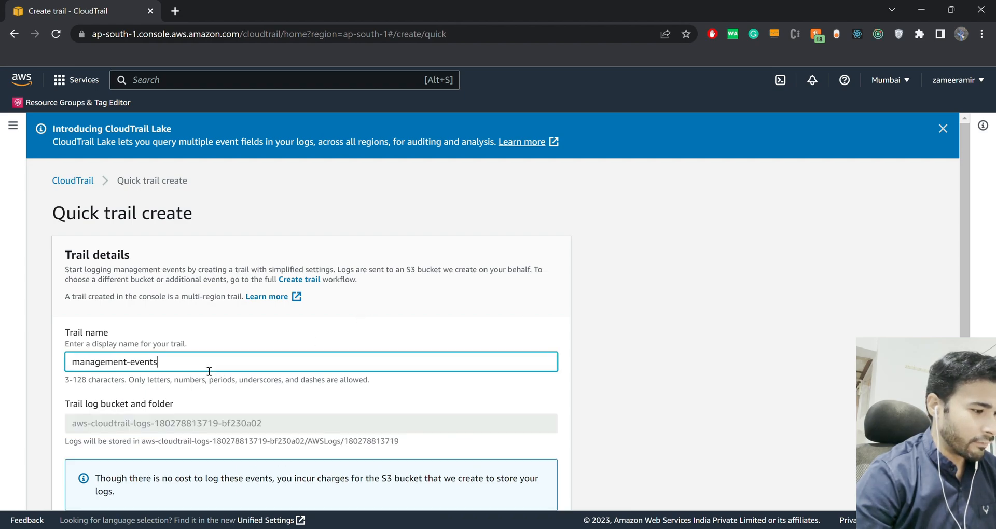
text(-)
text(t)
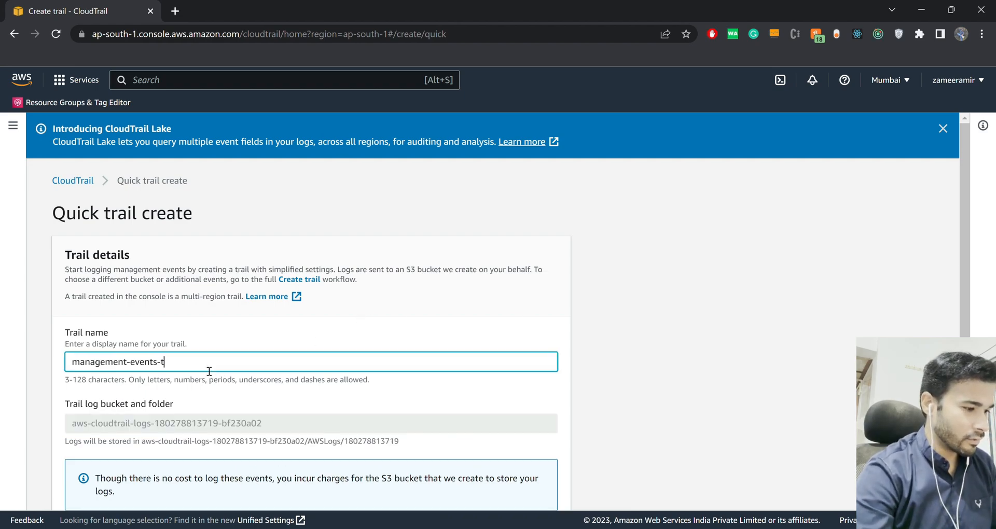
text(est-trail)
click(253, 328)
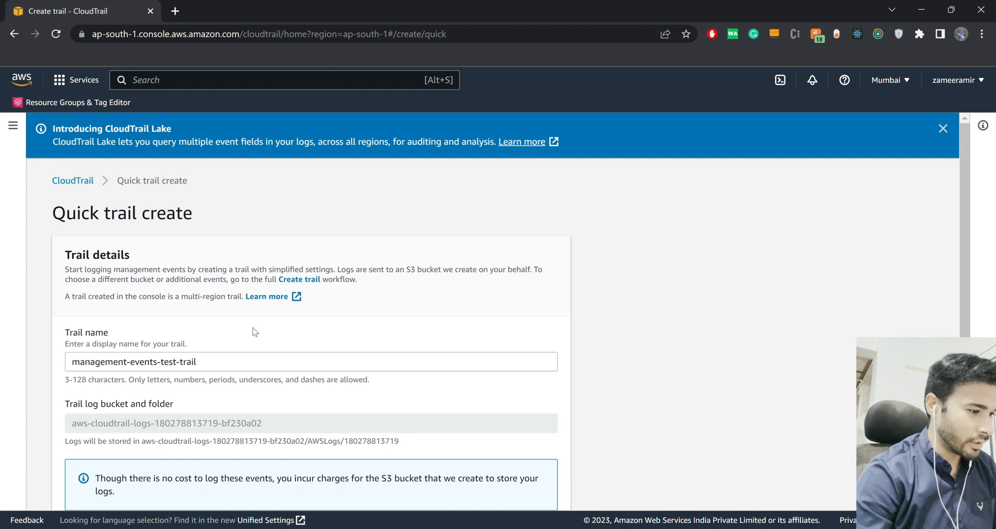
scroll(253, 328, down, 1)
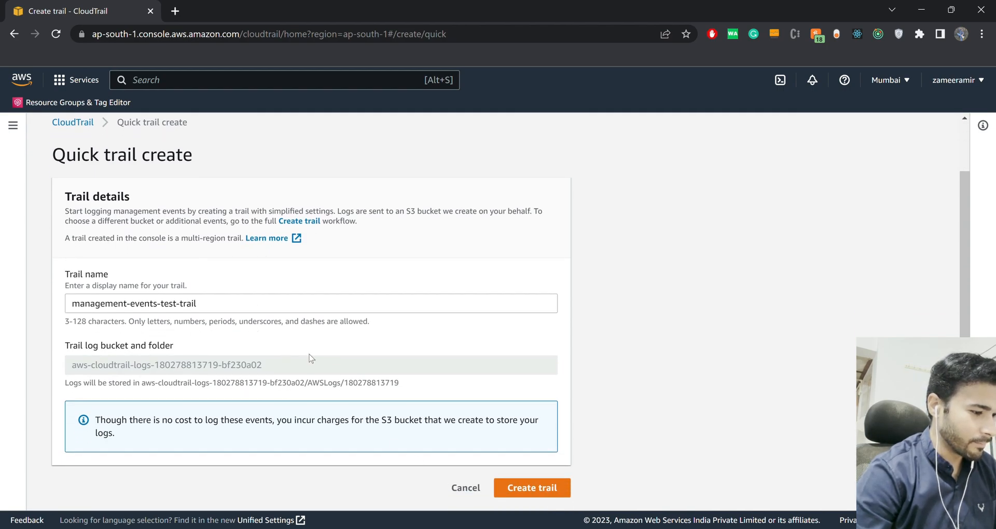
triple_click(231, 369)
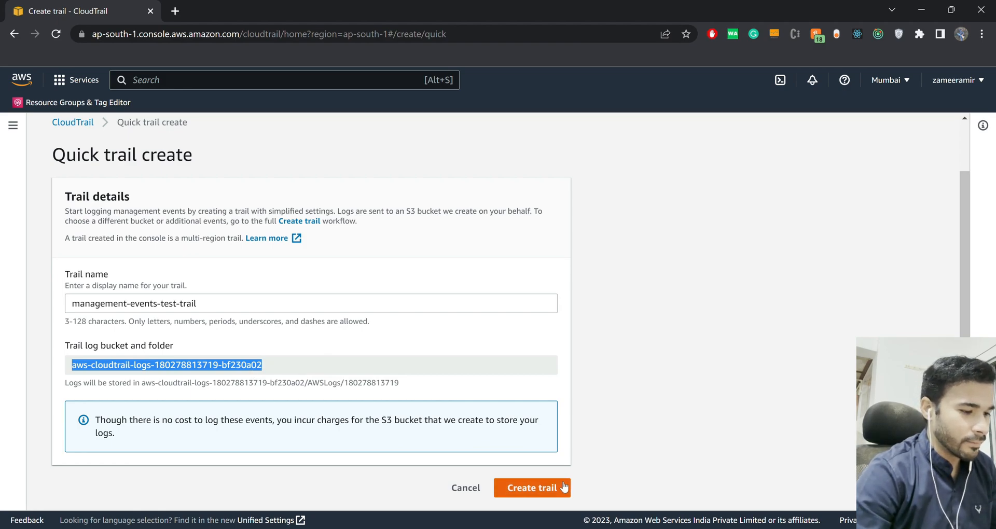
click(546, 491)
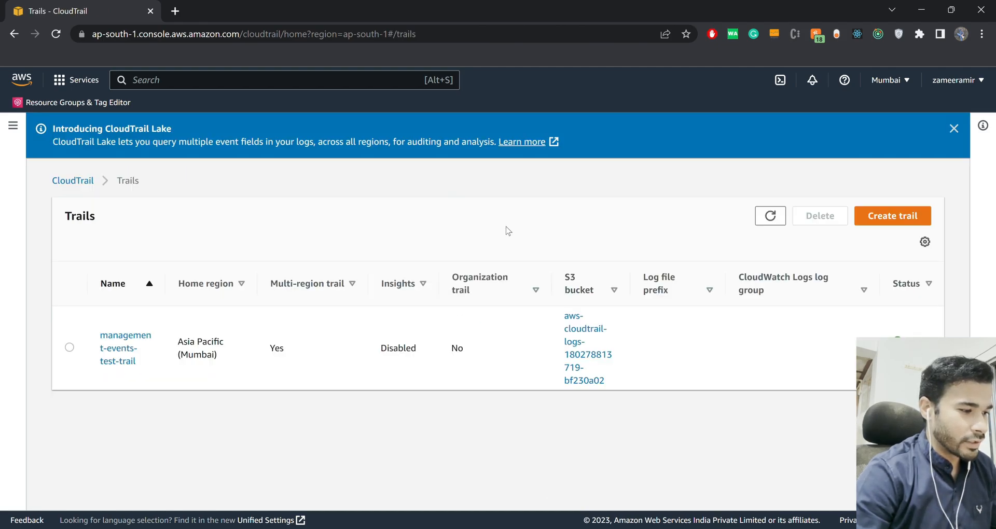
- Examine the name and S3 bucket of the new trail in the Trails list
drag(143, 373, 115, 342)
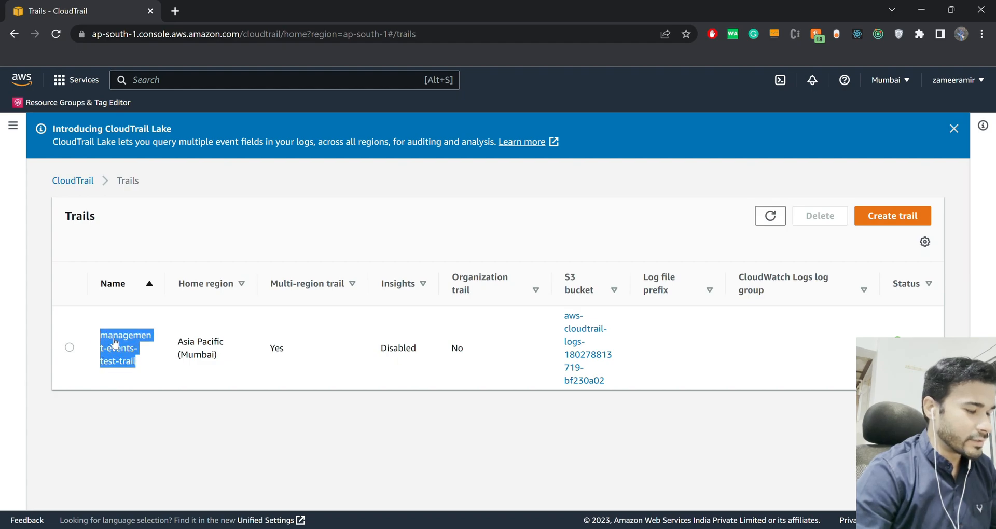
drag(621, 382, 563, 321)
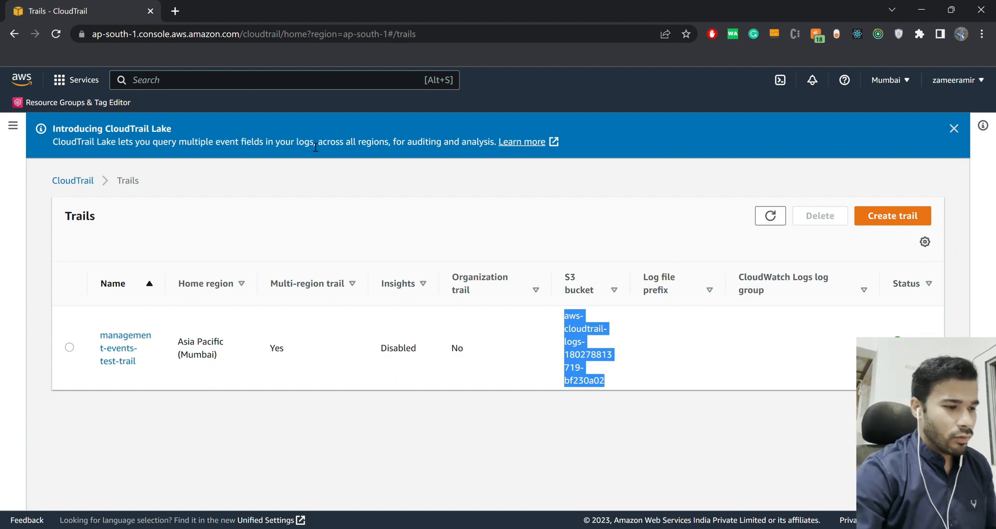
click(305, 203)
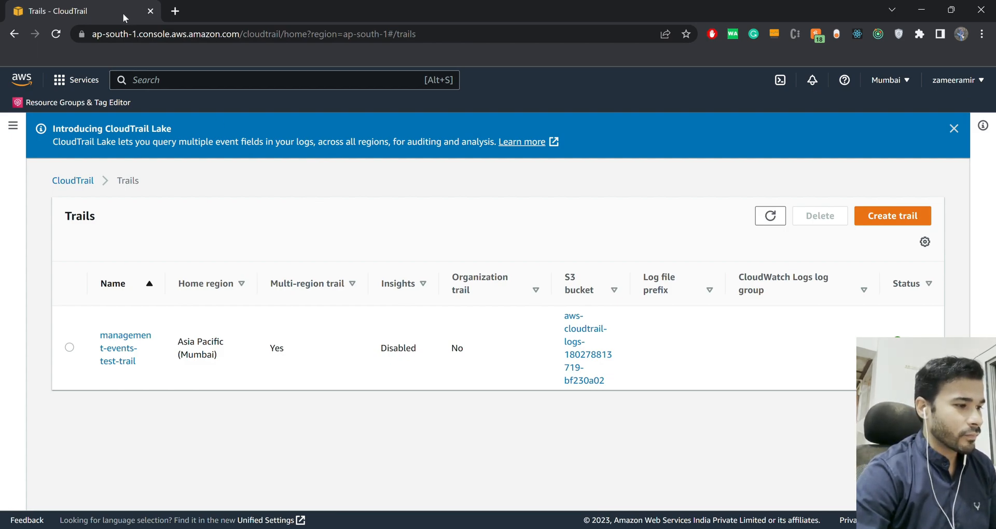
- Search for s3 in a second browser tab showing the console and open the S3 service there
click(164, 105)
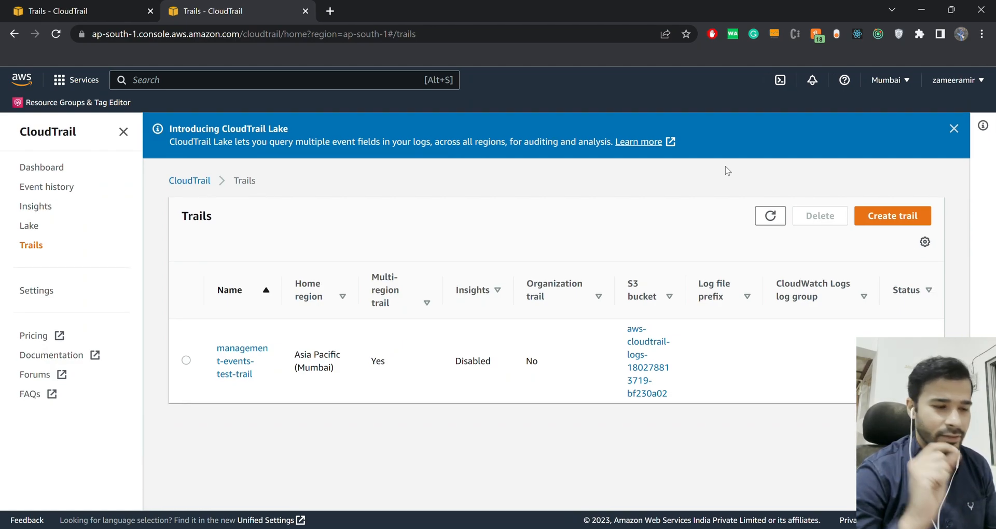
text(s3)
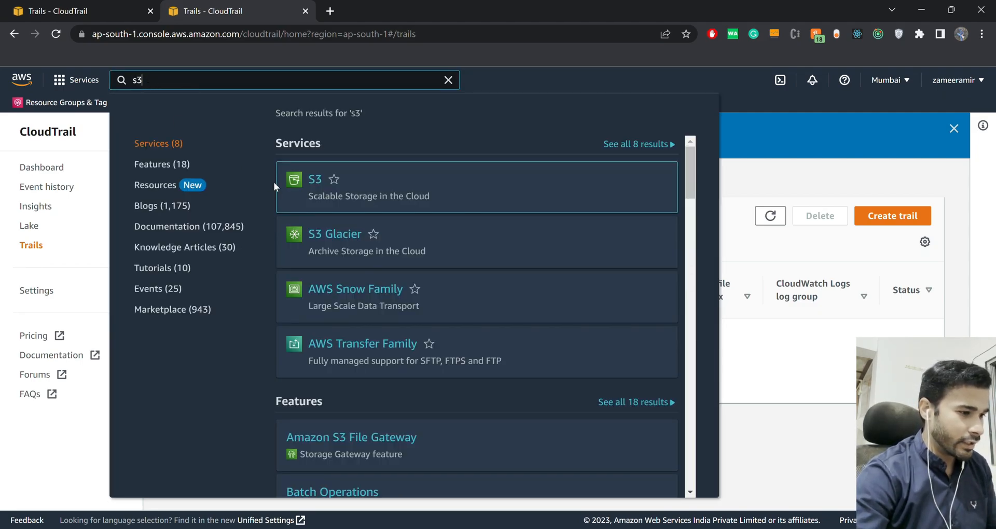
click(317, 182)
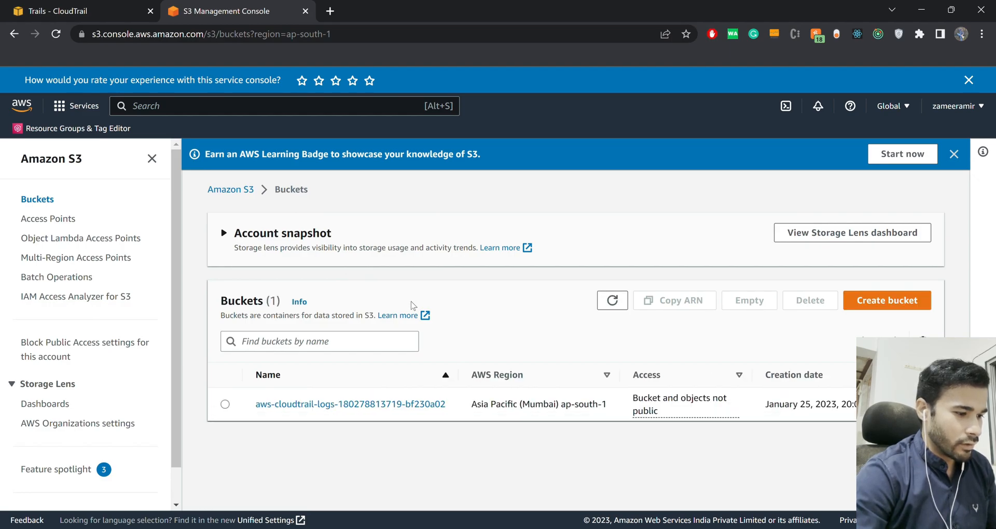
- Copy the trail's S3 bucket name from the Trails list and find it on the S3 buckets page
key(ctrl+Tab)
drag(618, 386, 563, 323)
key(ctrl+c)
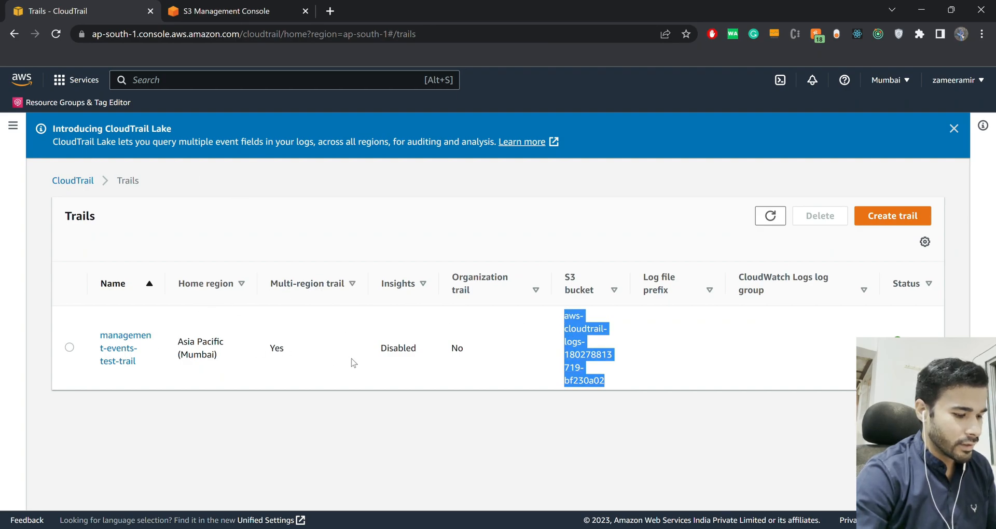
key(ctrl+Tab)
key(ctrl+f)
key(ctrl+v)
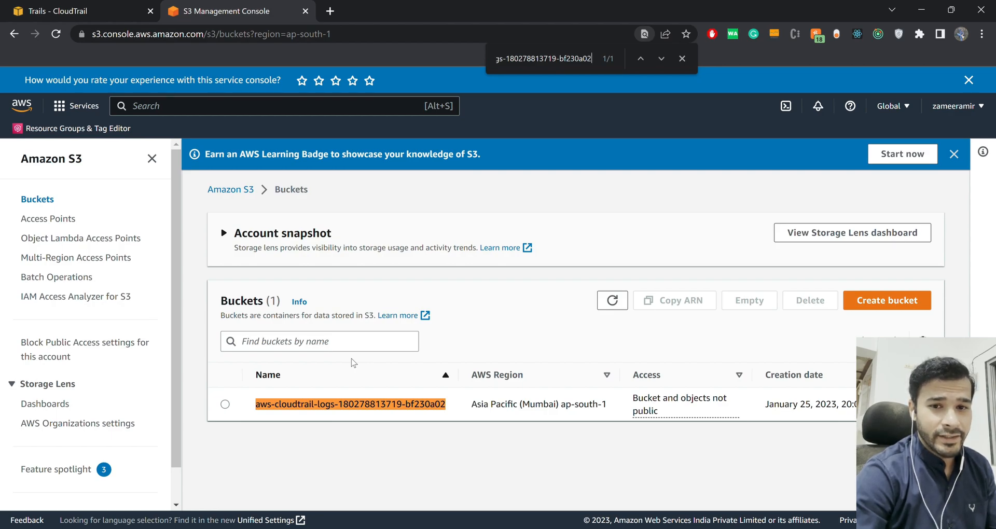
key(Escape)
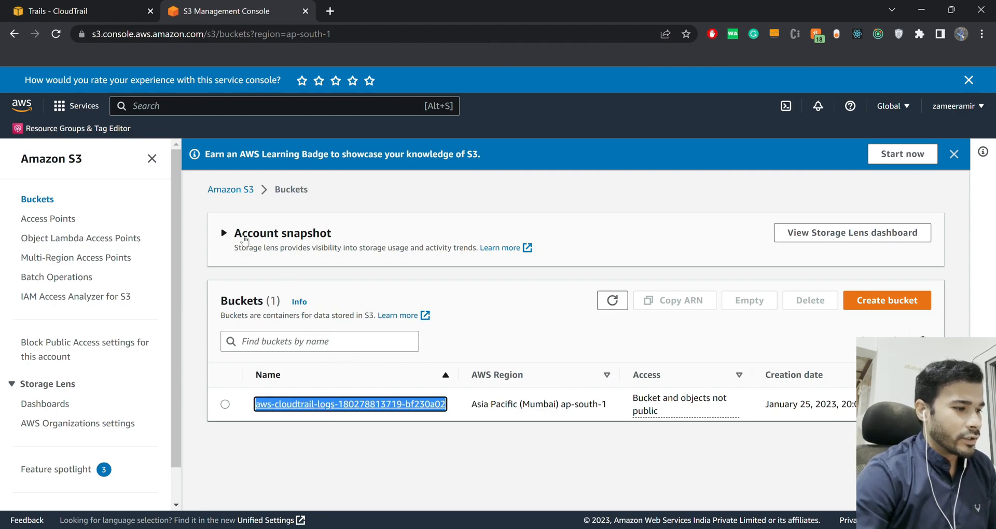
click(532, 196)
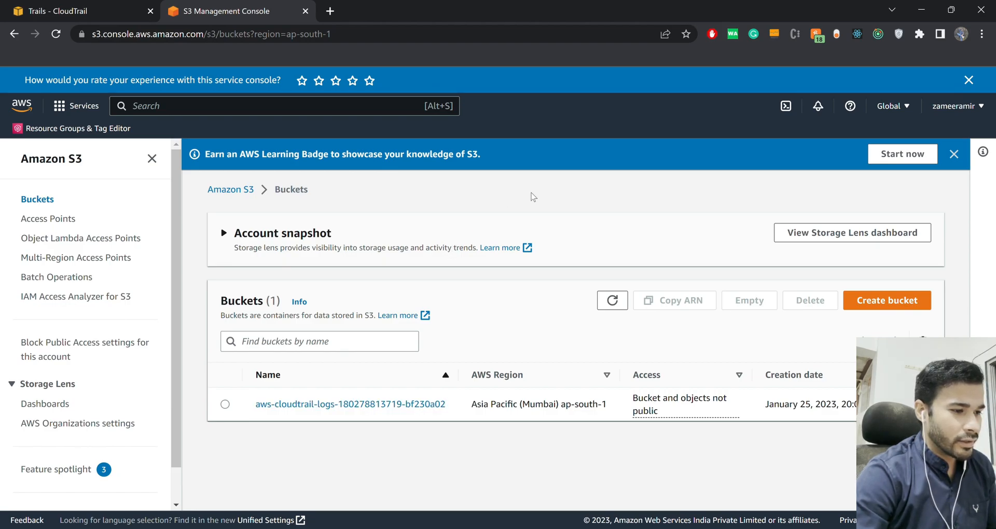
- Create an S3 bucket named tesgydgsfhjdg in Asia Pacific (Mumbai) ap-south-1 with the default settings
click(865, 308)
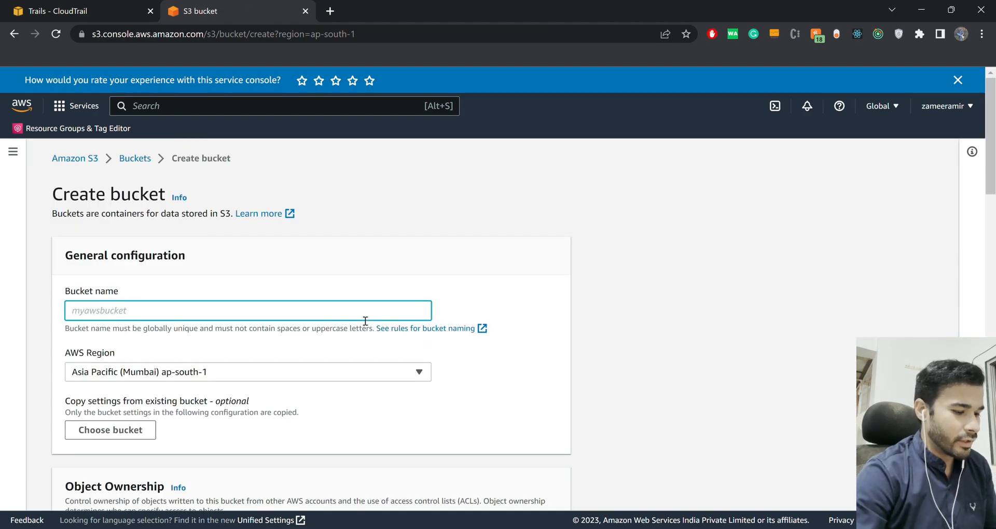
text(tesgydgsfhjdg)
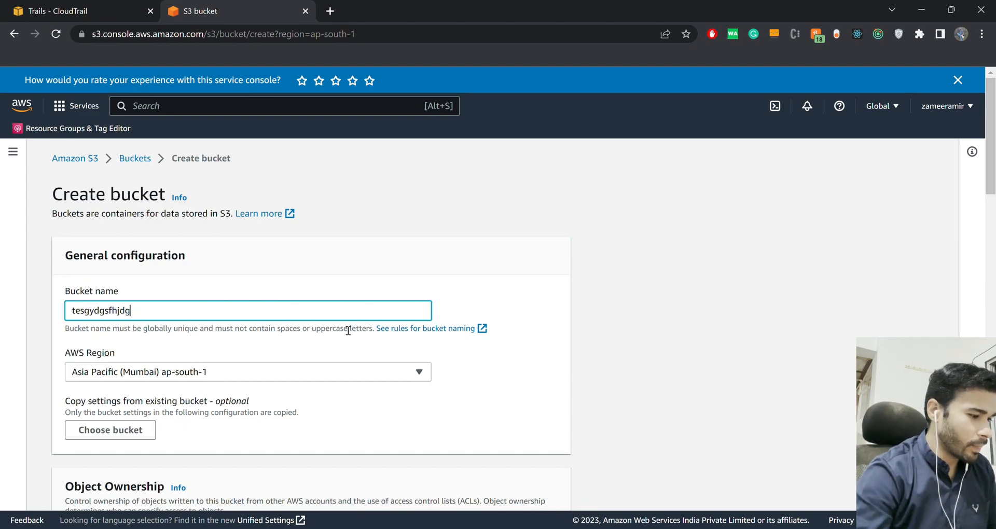
click(465, 424)
scroll(467, 425, down, 5)
scroll(466, 424, down, 15)
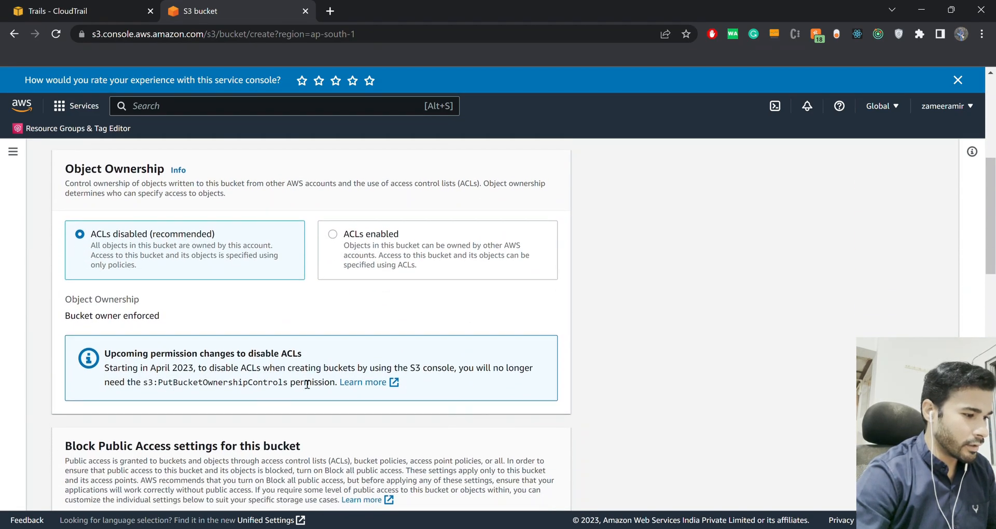
scroll(307, 384, down, 3)
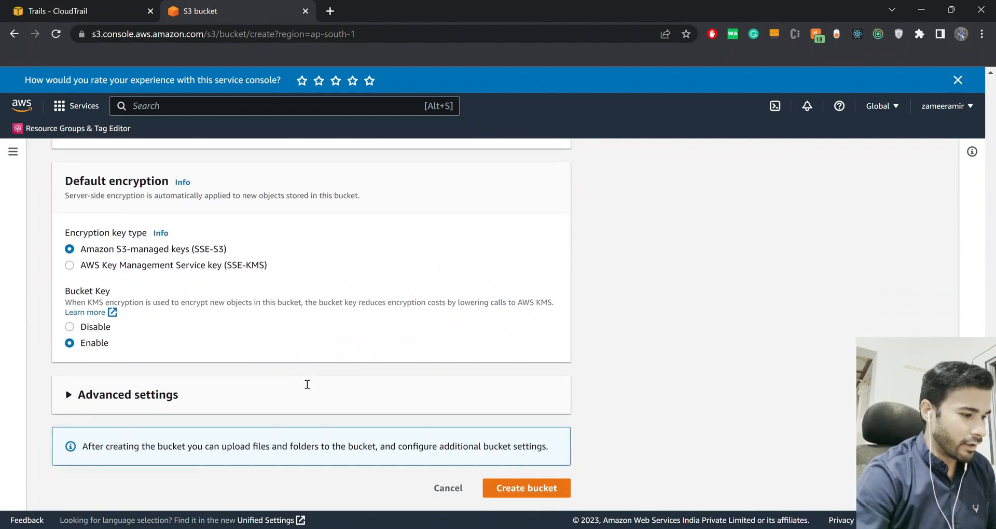
click(531, 485)
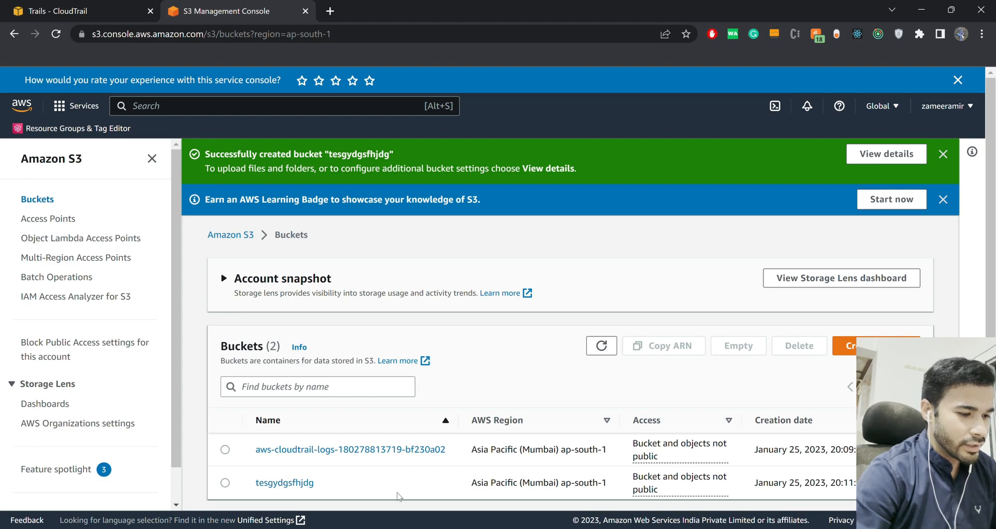
- Delete the tesgydgsfhjdg bucket, entering its name as confirmation
click(225, 482)
click(777, 353)
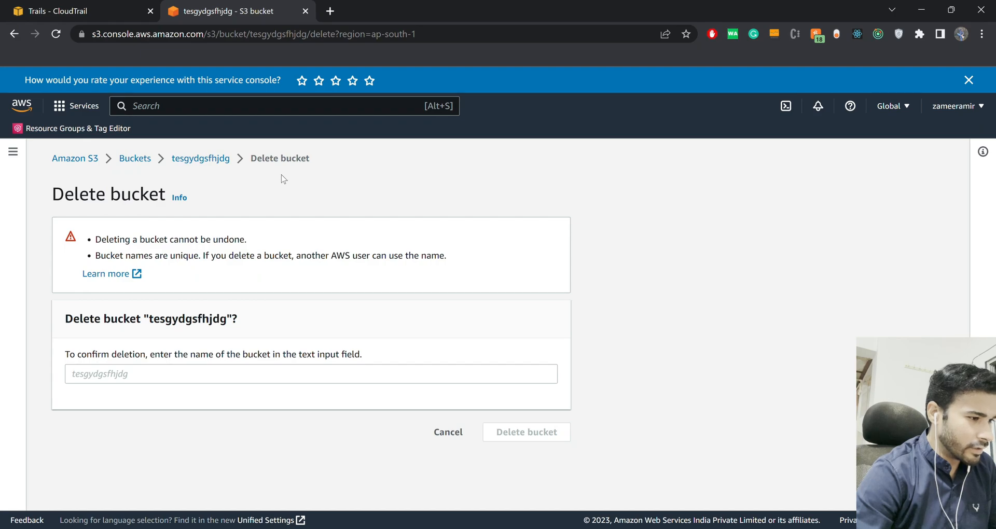
double_click(204, 325)
key(ctrl+c)
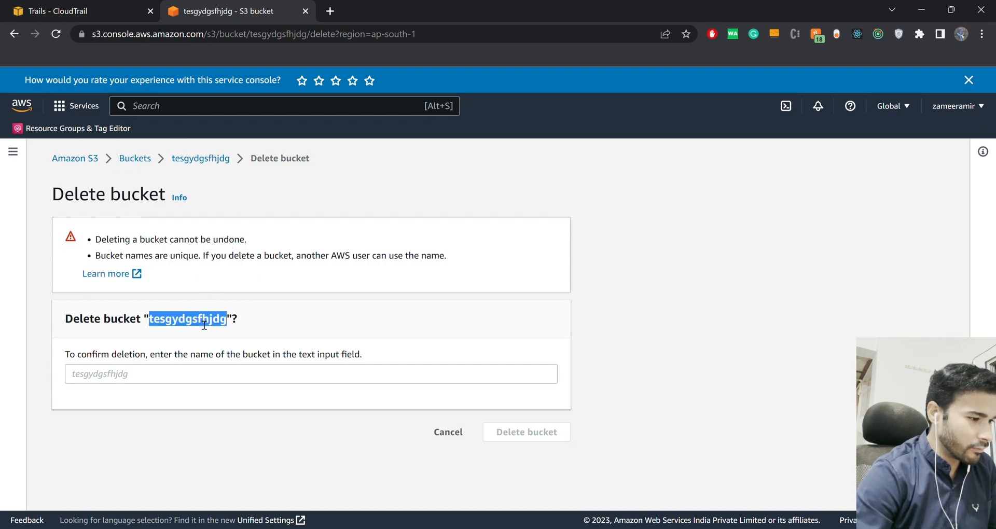
click(142, 384)
key(ctrl+v)
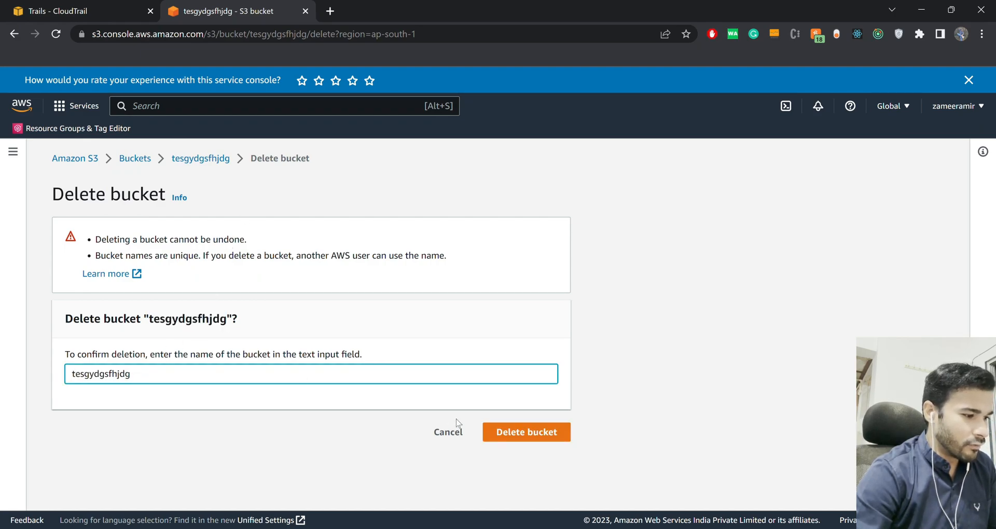
click(535, 436)
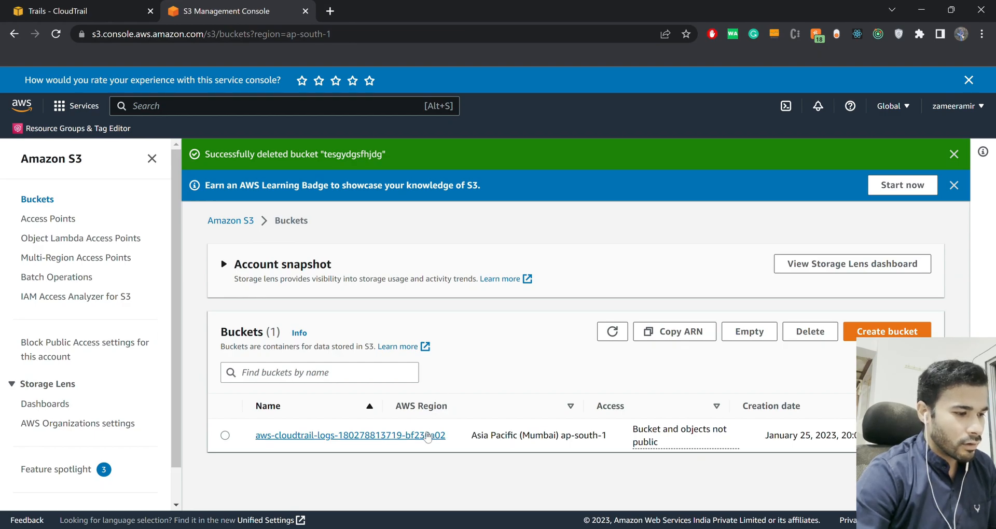
- Recheck the trail name in the CloudTrail tab, and open the trail's log bucket in the S3 tab
key(ctrl+shift+Tab)
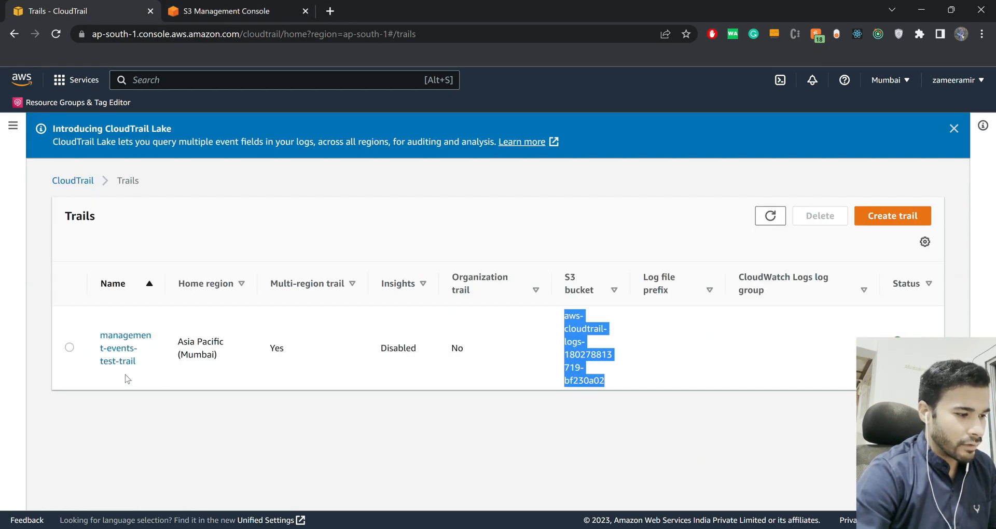
drag(136, 368, 100, 342)
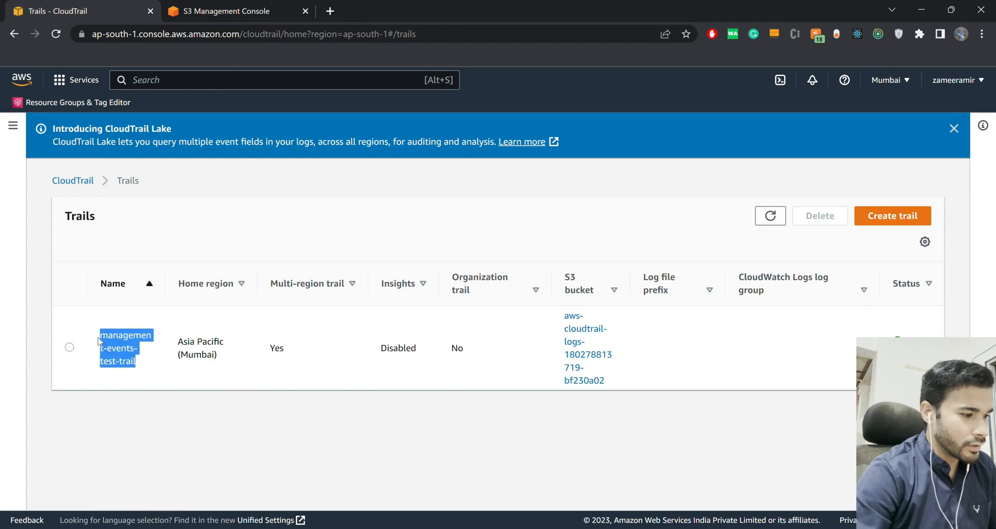
key(ctrl+Tab)
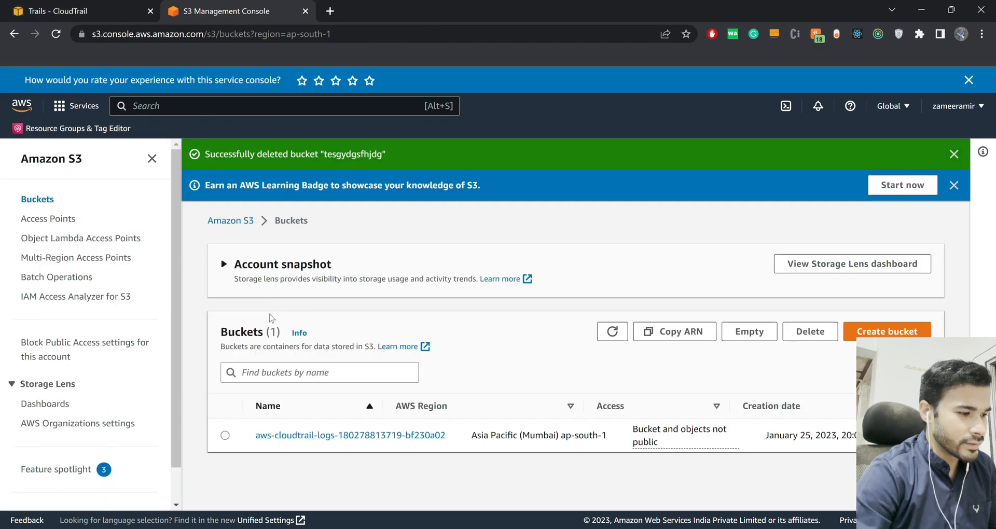
click(352, 435)
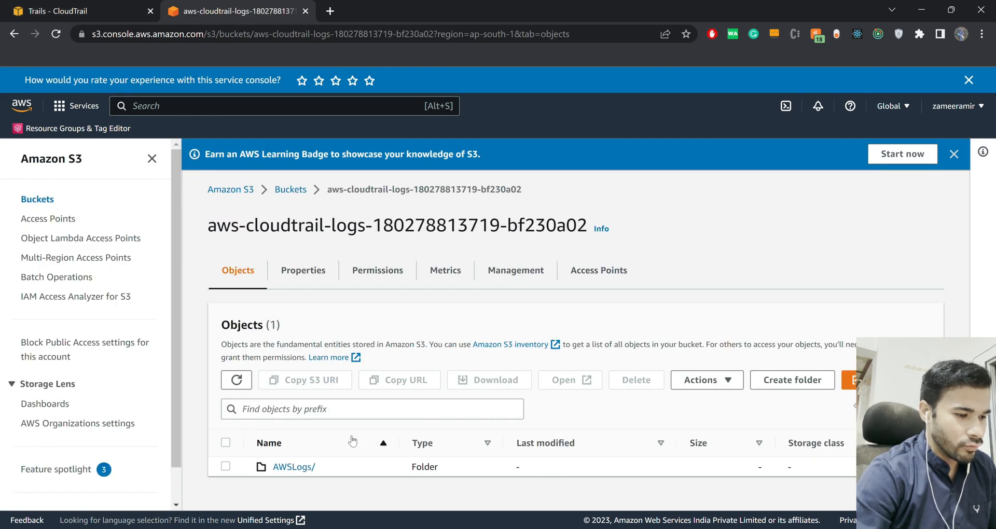
- Browse through AWSLogs and the account folder to the CloudTrail folder and check it for log objects
click(305, 468)
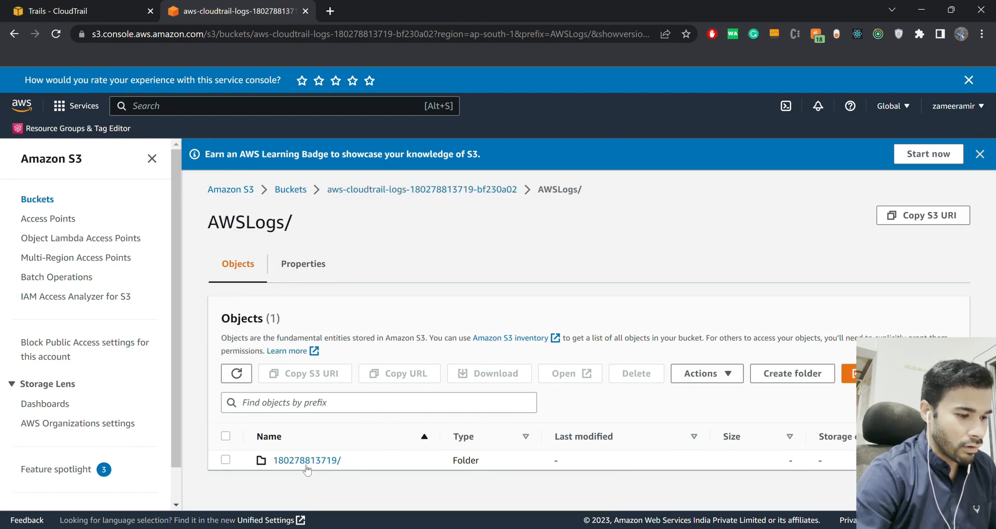
click(303, 465)
click(309, 461)
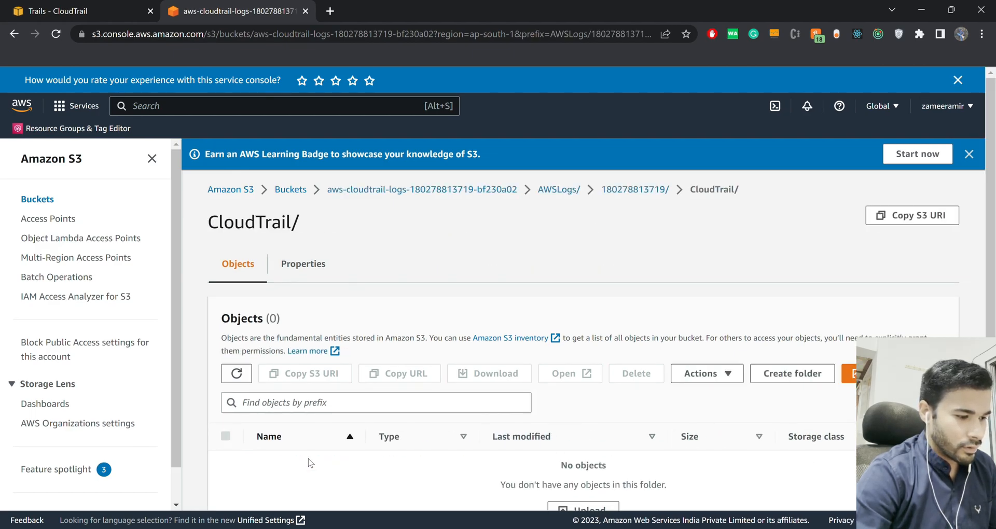
scroll(377, 464, down, 1)
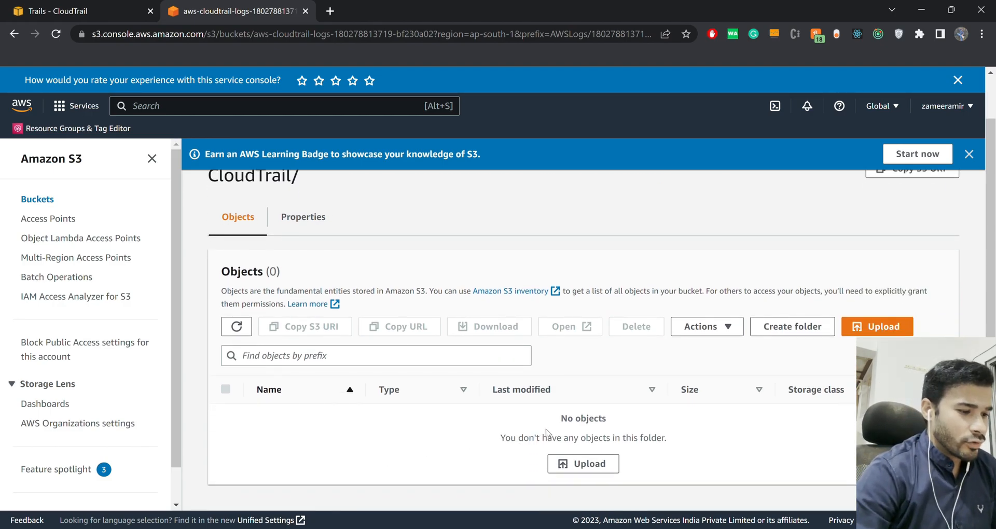
drag(560, 429, 605, 426)
click(605, 426)
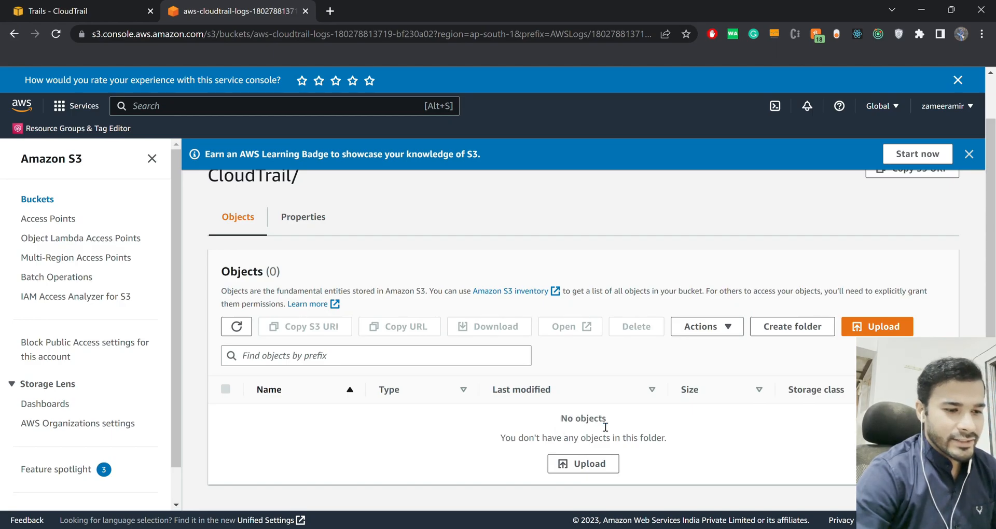
scroll(916, 229, up, 1)
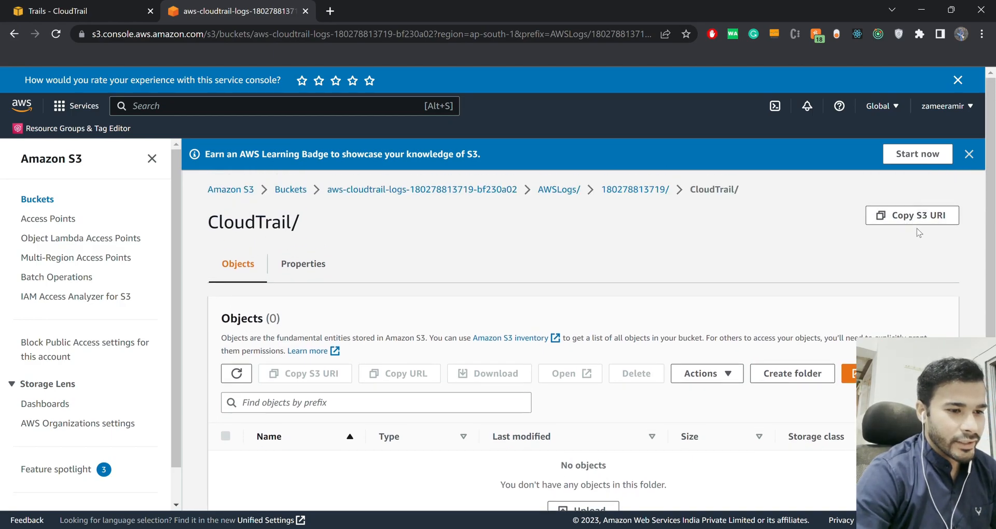
- Reload the CloudTrail folder from its parent account folder to recheck for logs, and return to the S3 buckets list
click(634, 193)
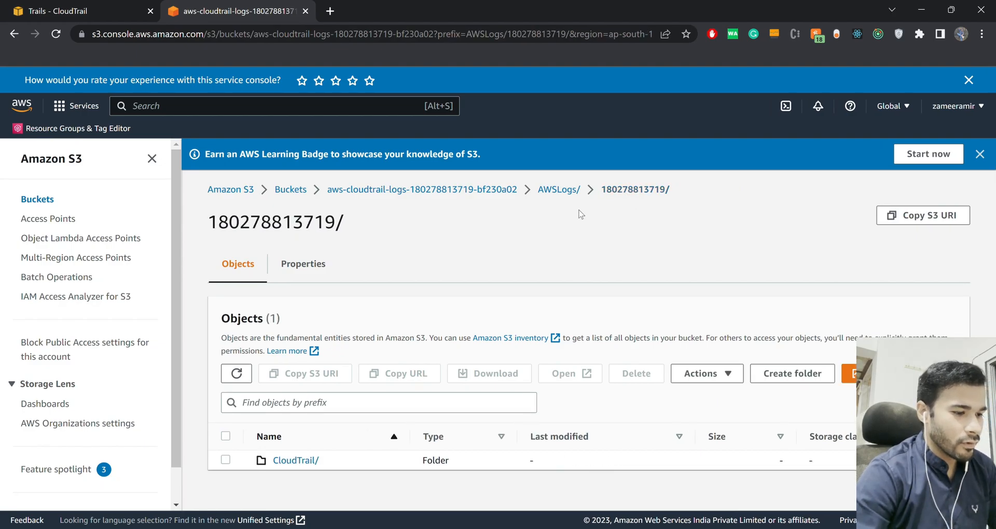
click(309, 461)
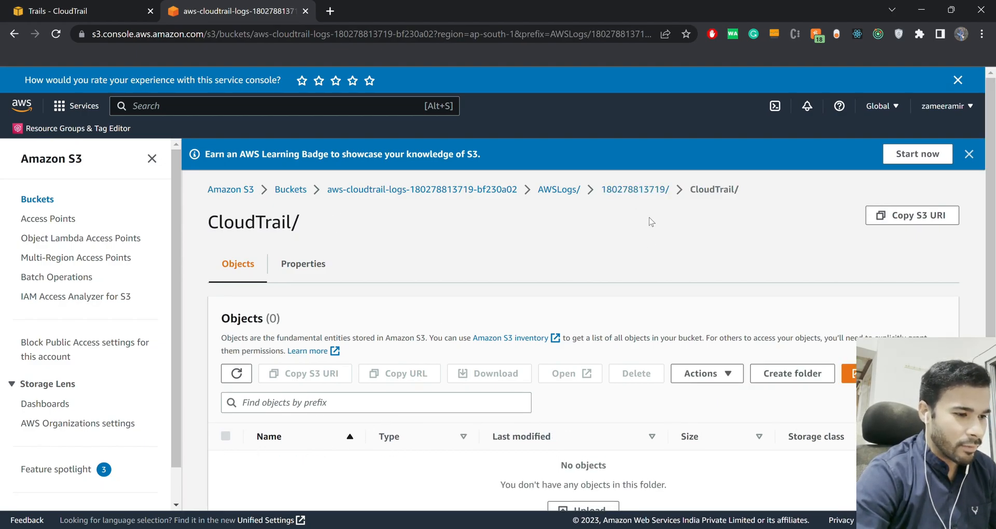
click(645, 189)
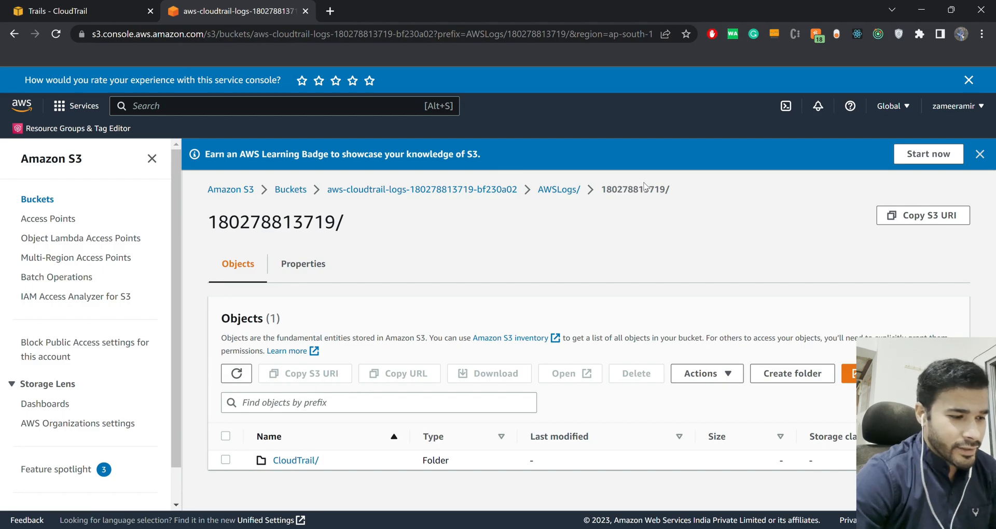
click(388, 164)
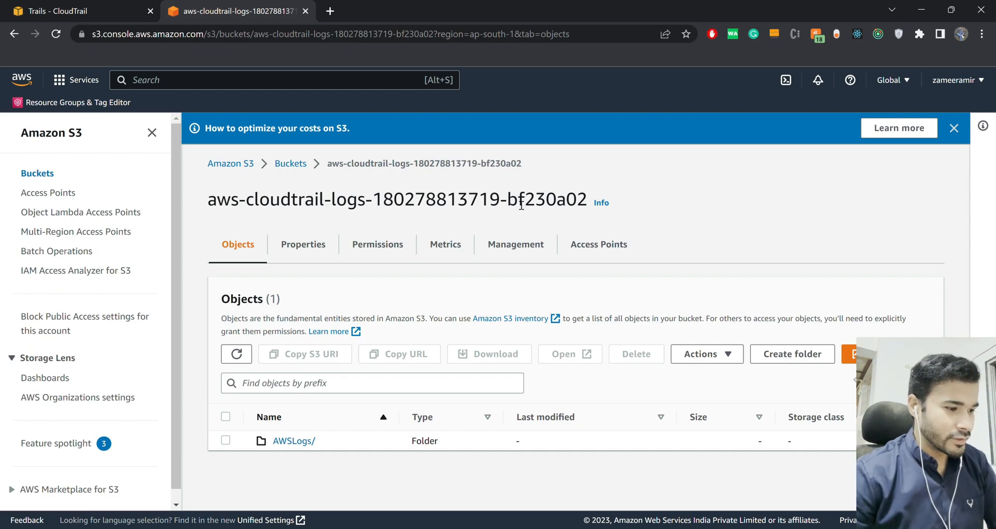
click(289, 165)
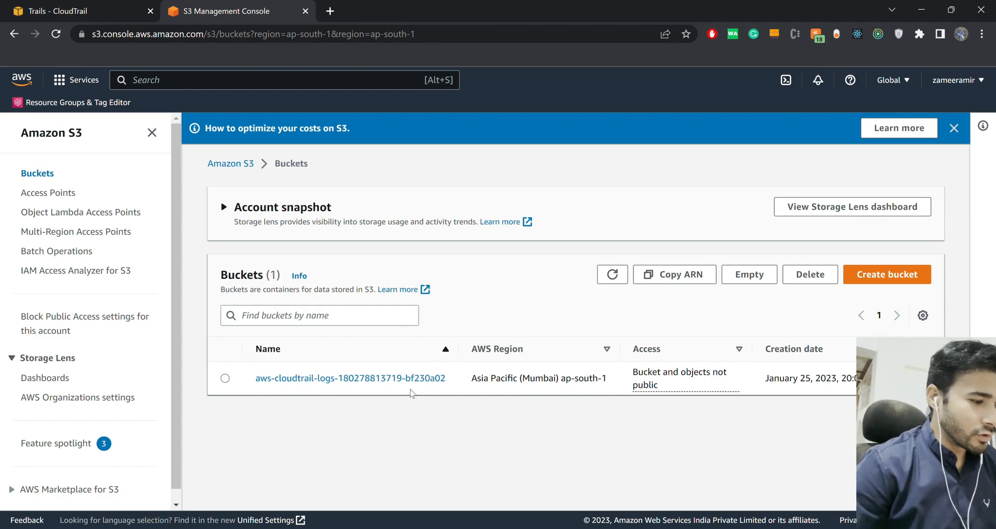
- Reopen the trail's log bucket and go through AWSLogs and the account folder into the CloudTrail folder
click(356, 380)
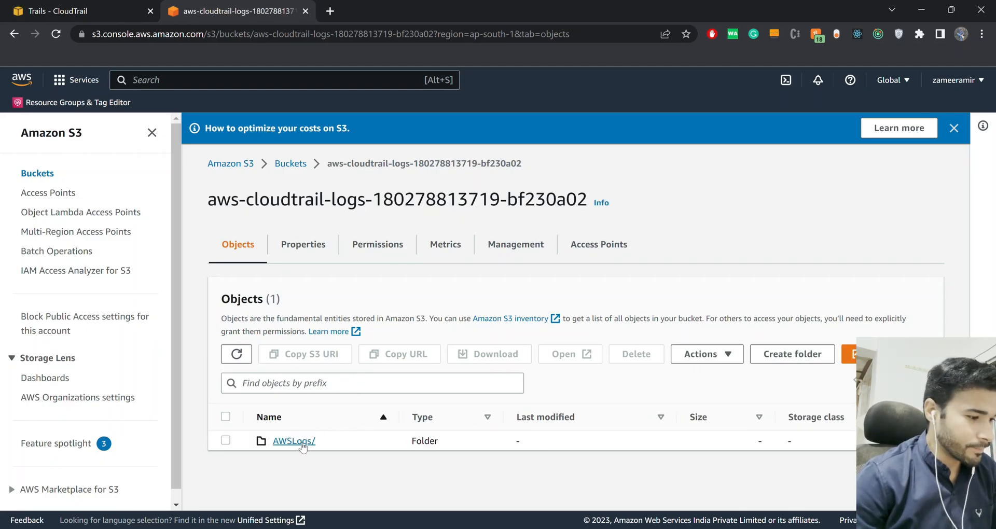
click(303, 441)
click(303, 435)
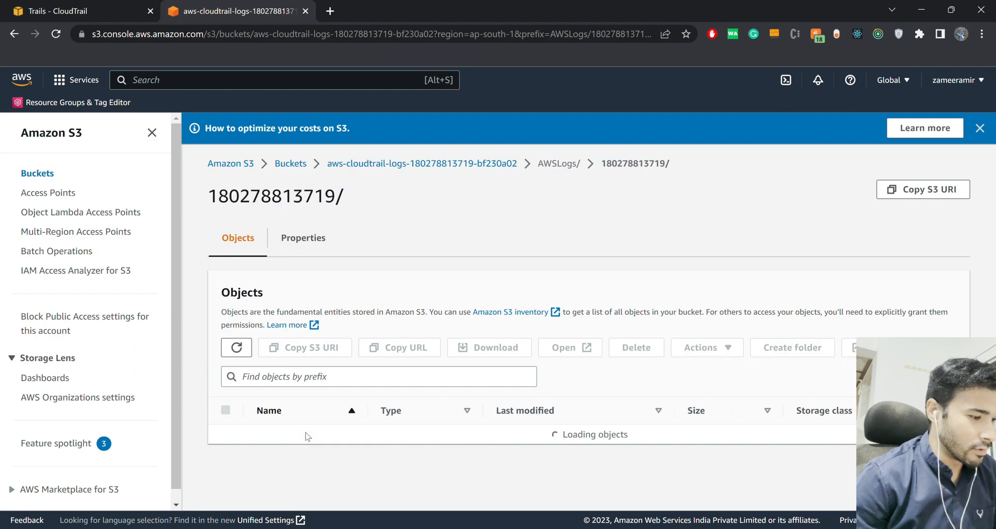
click(310, 435)
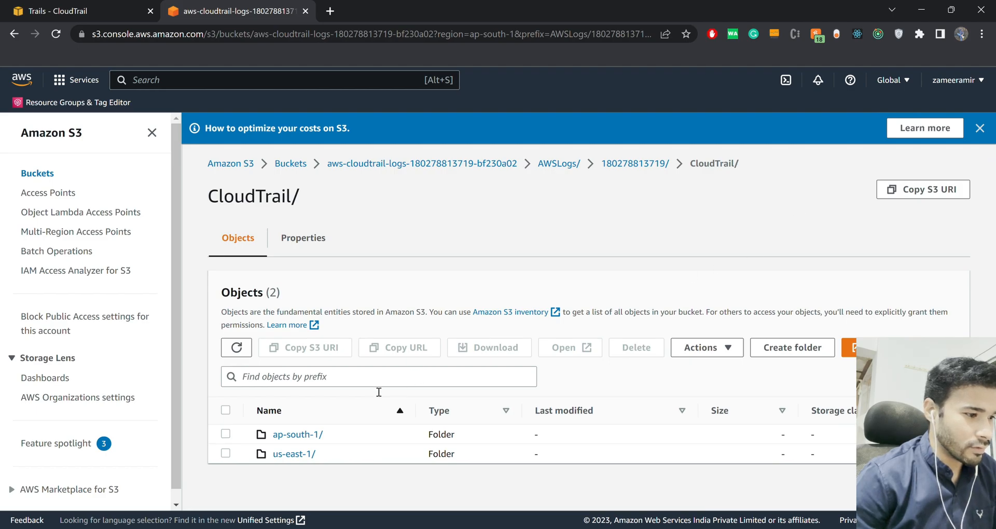
- Download the CloudTrail .json.gz log file from the ap-south-1/2023/01/25 folder
click(310, 440)
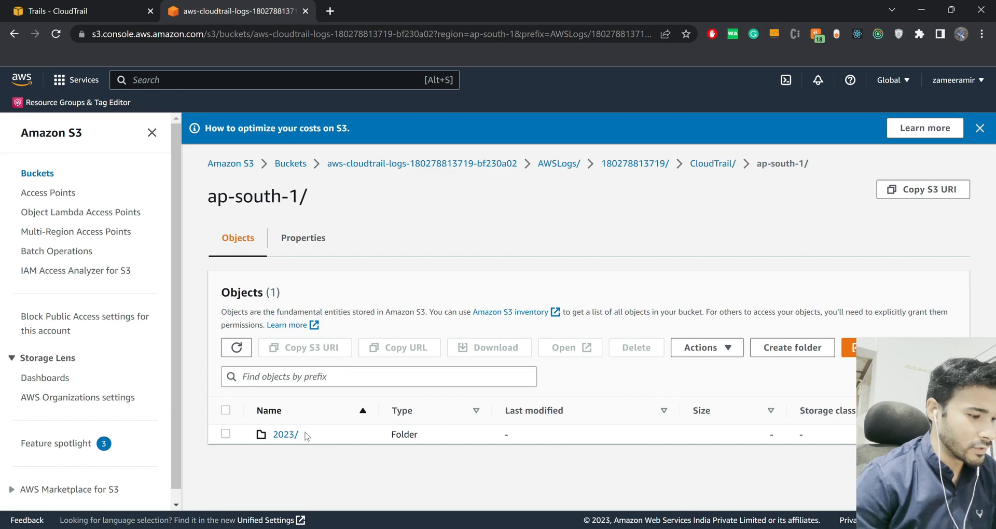
click(288, 438)
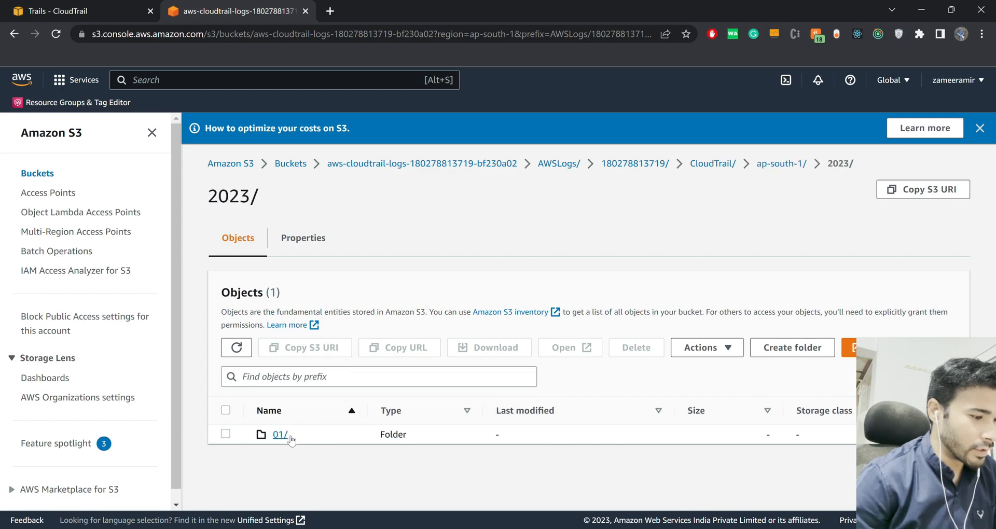
click(285, 435)
click(278, 436)
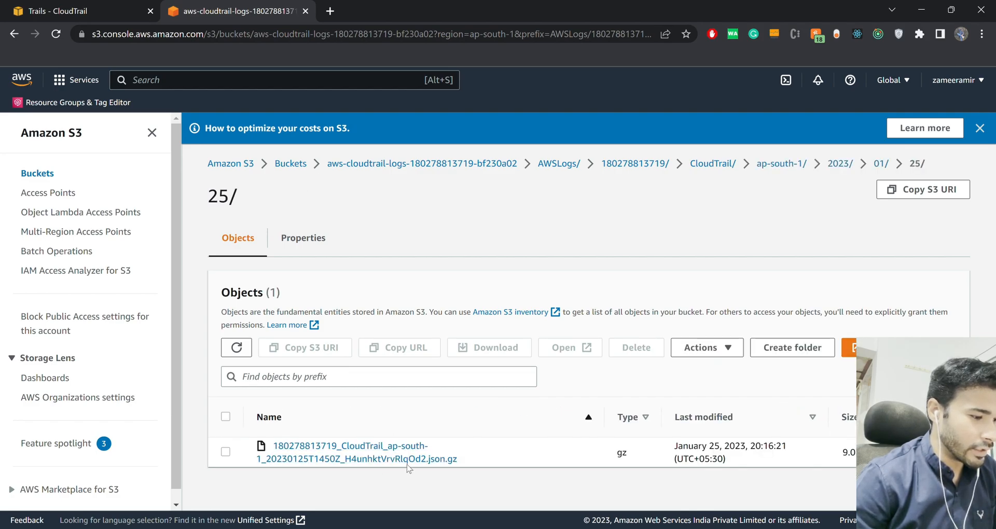
click(397, 449)
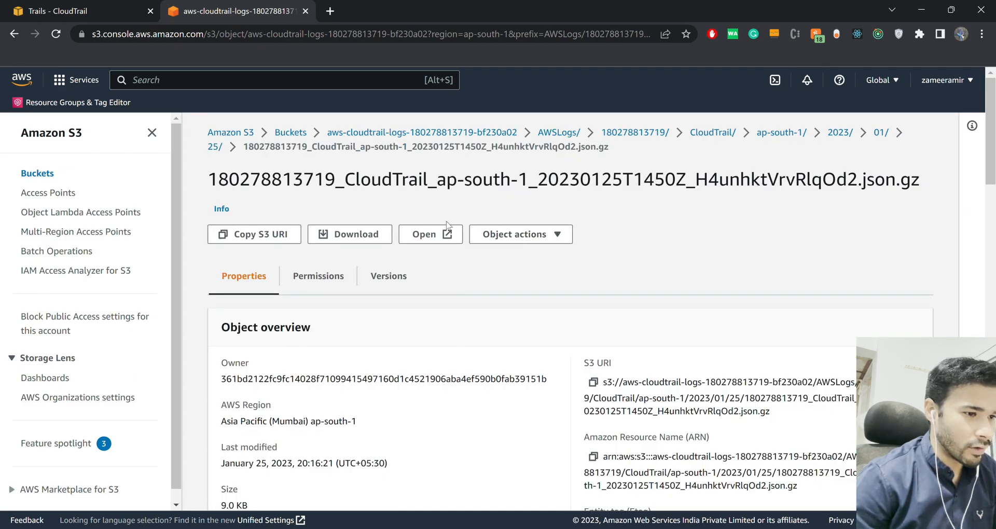
click(379, 237)
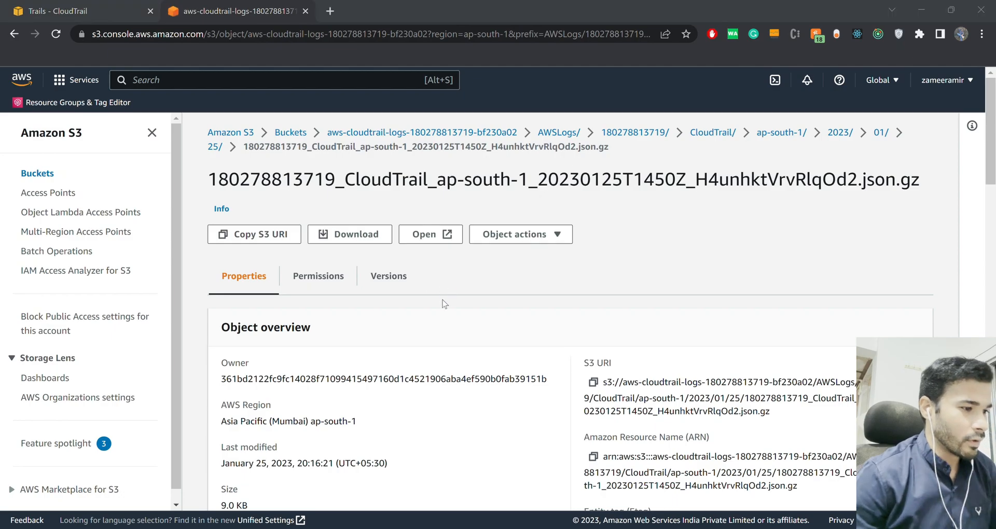
click(562, 374)
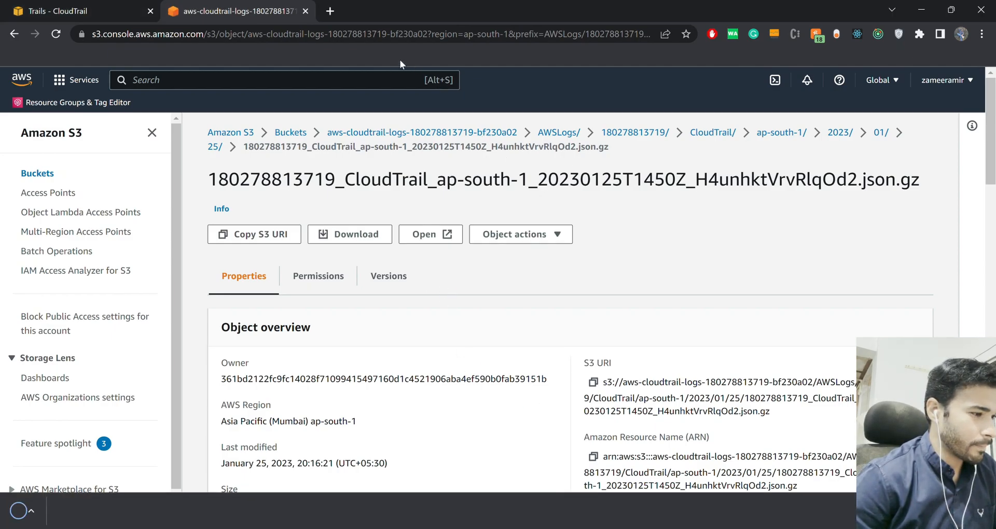
- Open JSON Editor Online (jsoneditoronline.org) in a new browser tab
click(330, 11)
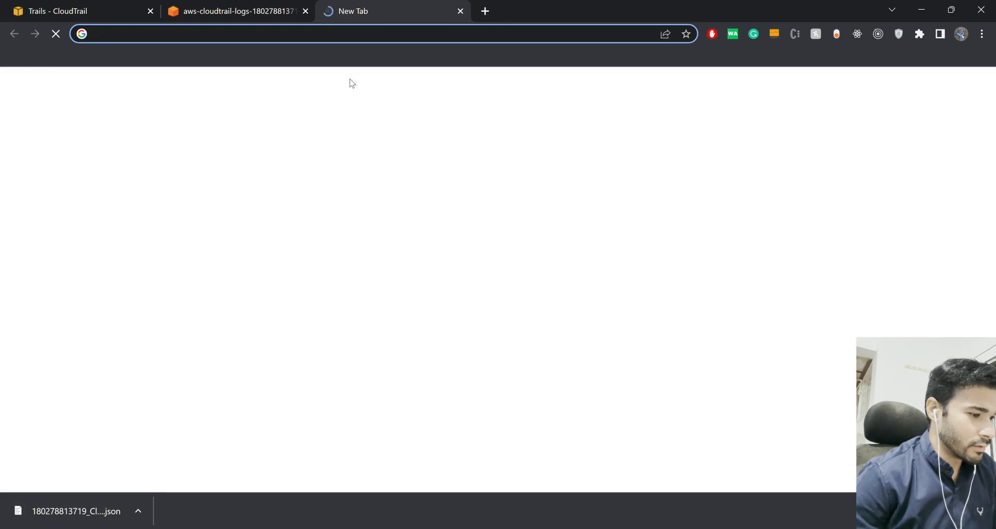
text(json)
key(Return)
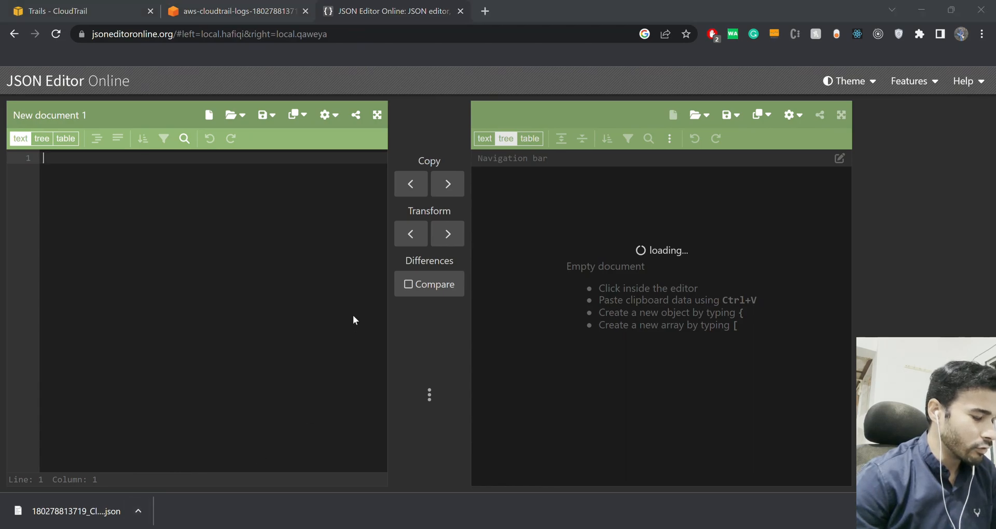
- Open the downloaded log file and replace the contents of New document 3 in JSON Editor Online with its JSON
click(80, 518)
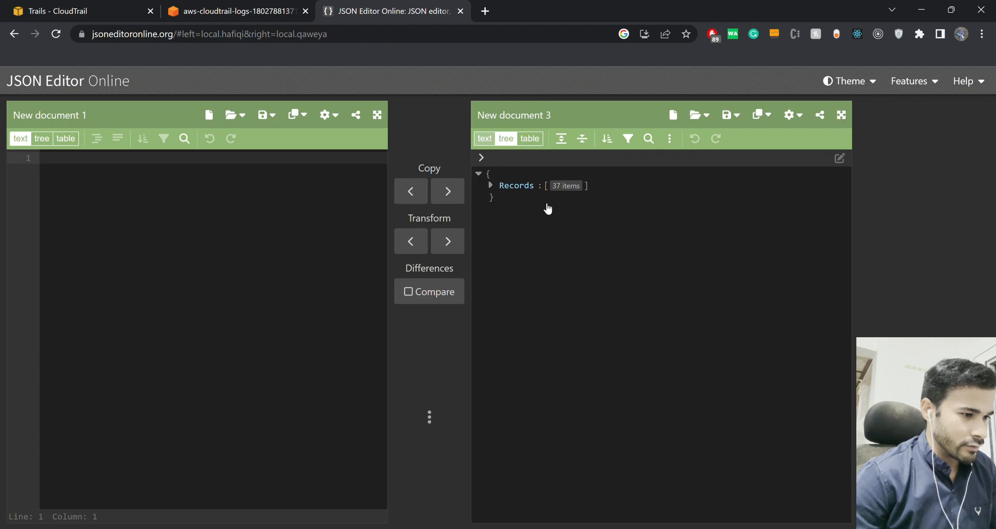
key(ctrl+a)
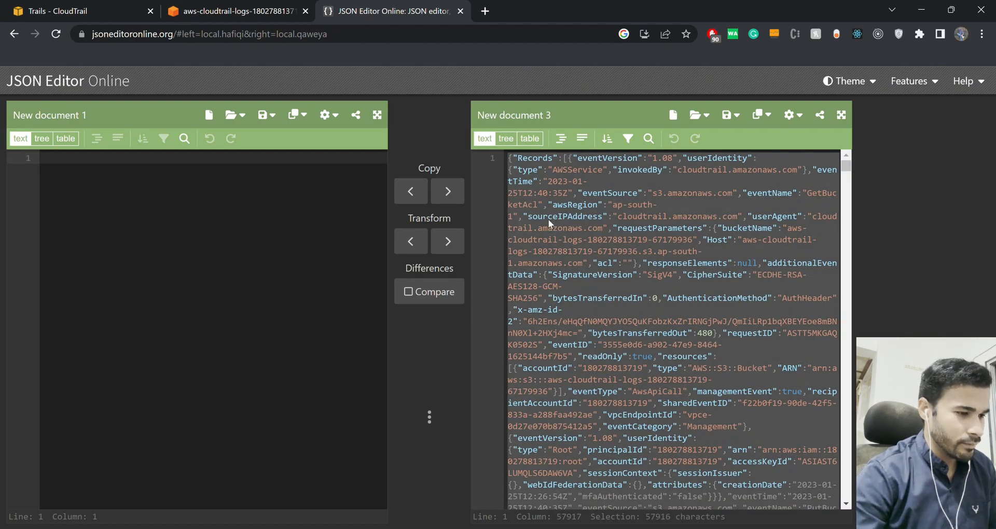
key(Delete)
key(ctrl+v)
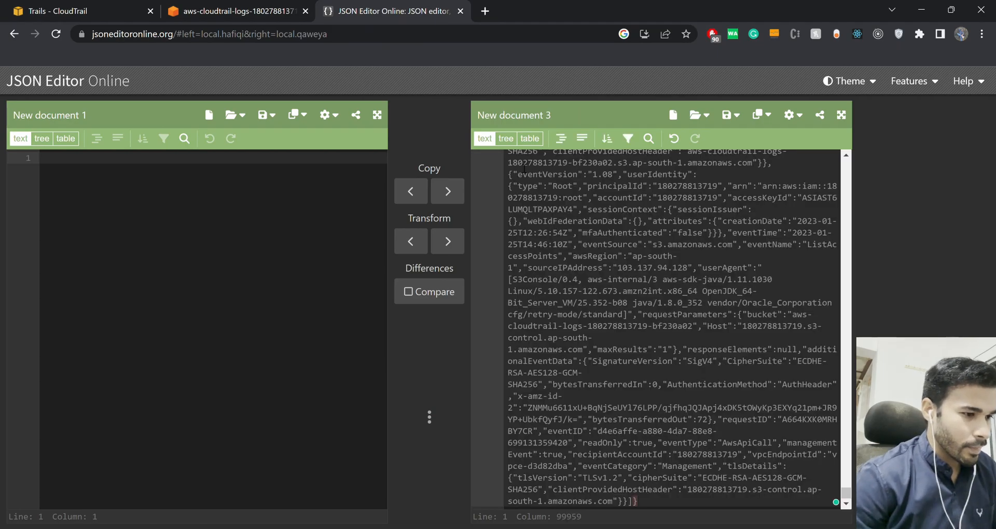
- Show New document 3 as a tree and examine record 0 under Records, including its userIdentity details
click(505, 138)
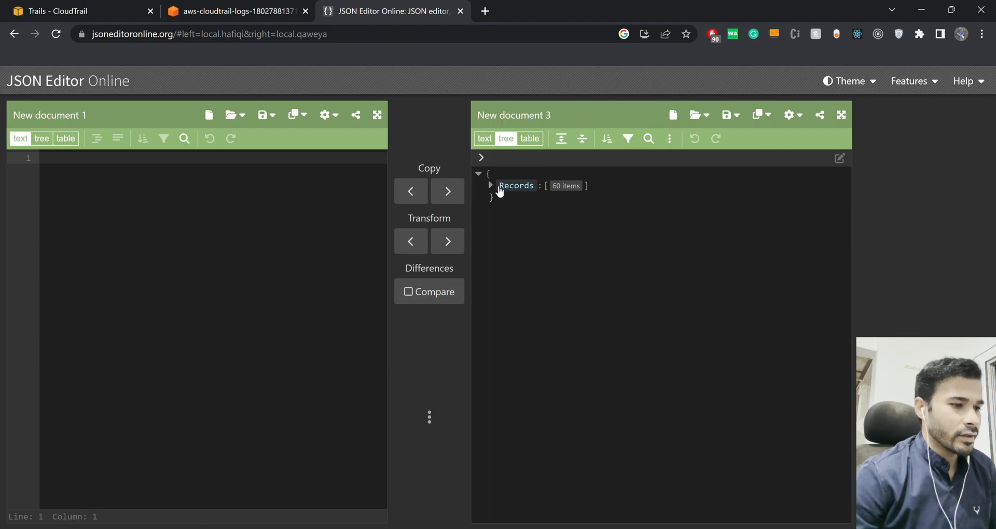
click(491, 185)
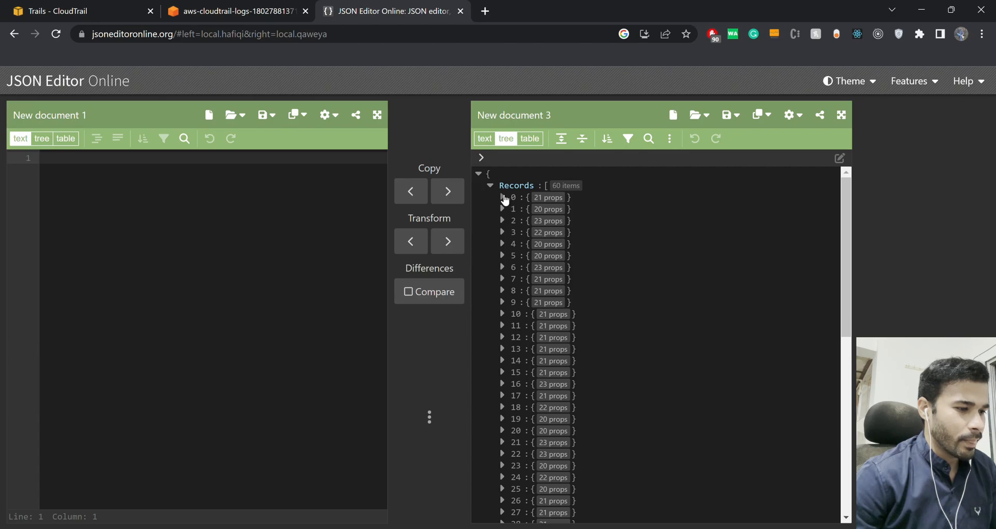
click(502, 197)
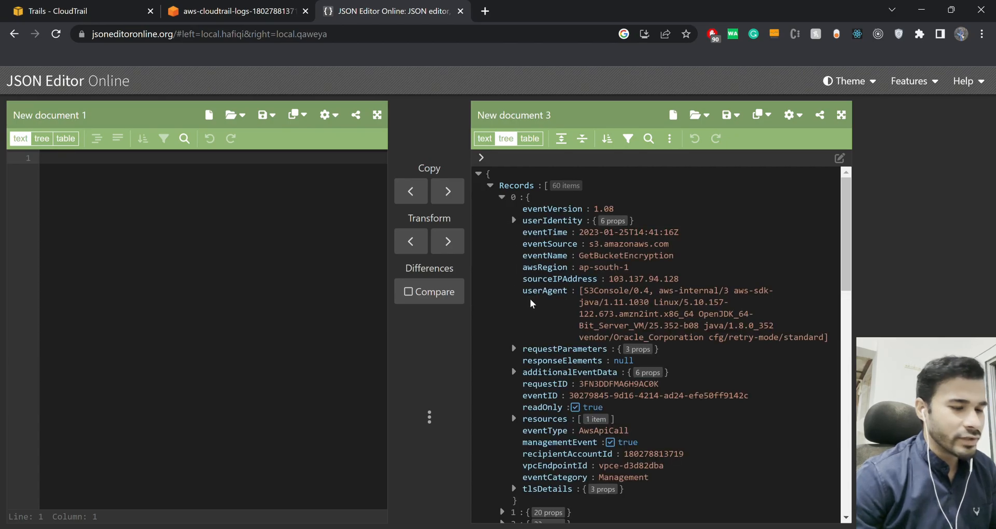
click(515, 220)
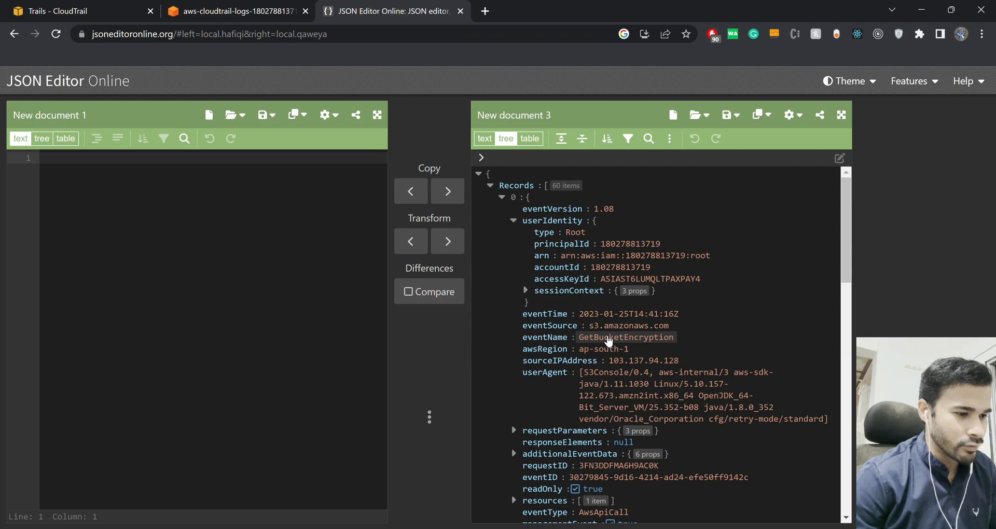
click(514, 221)
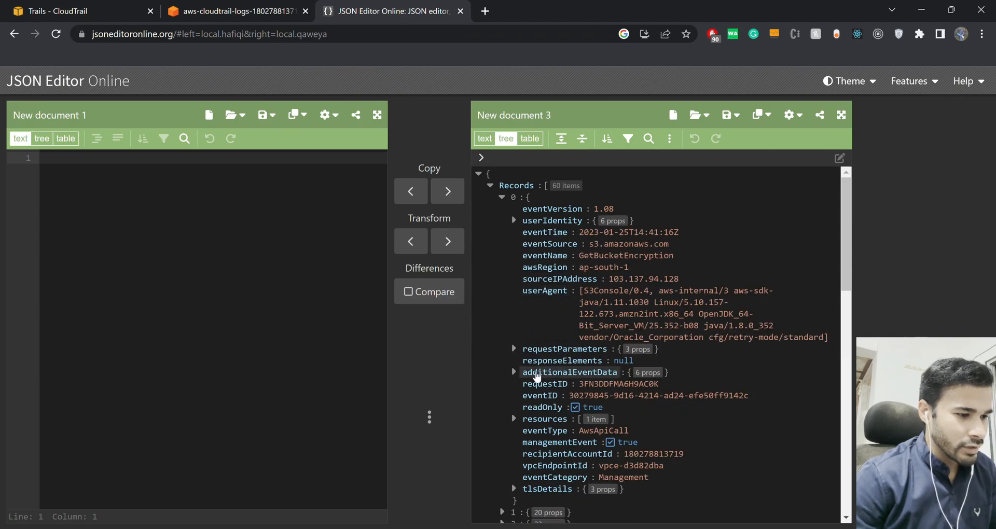
- Collapse record 0 and examine the event fields of record 1, collapsing it again when done
click(503, 198)
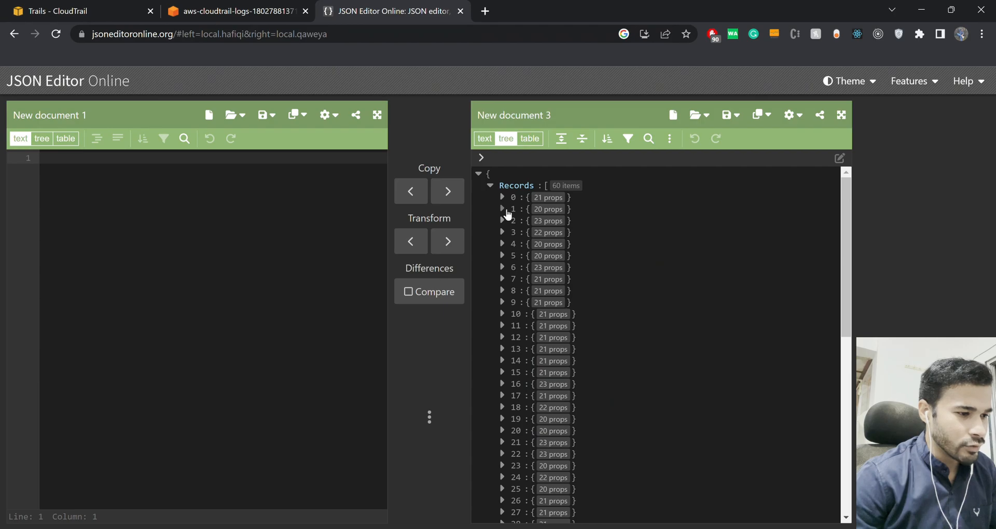
click(502, 209)
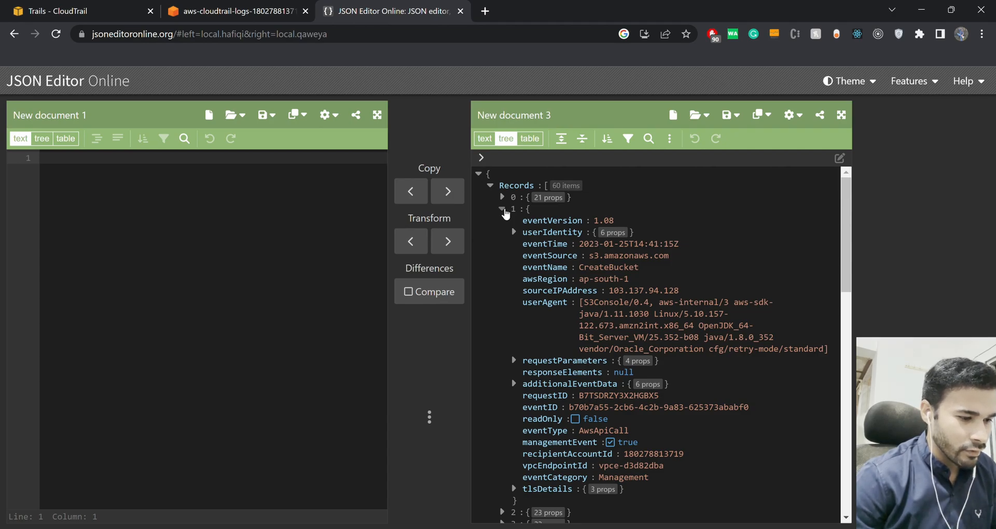
click(502, 208)
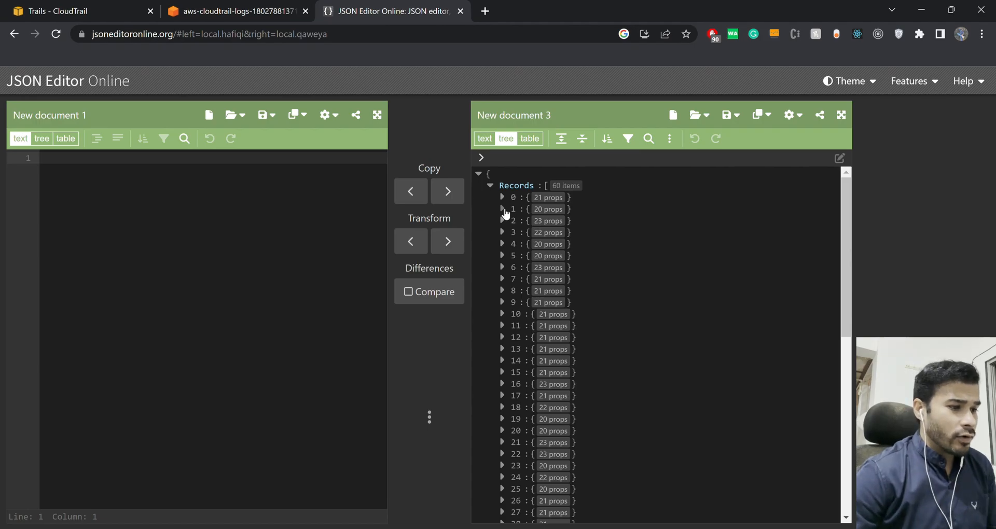
- Switch to the CloudTrail trails list and delete the management-events-test-trail trail
key(ctrl+shift+Tab)
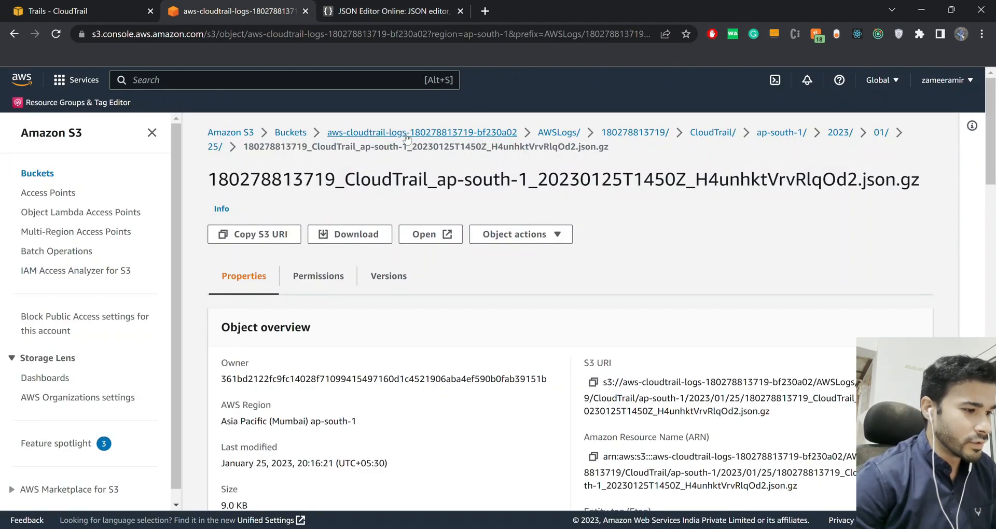
click(119, 17)
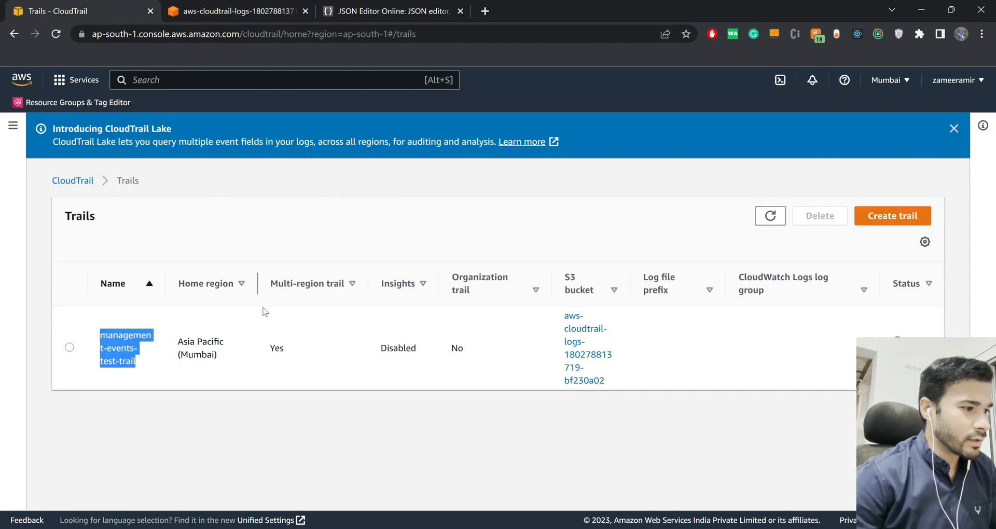
click(147, 388)
click(70, 347)
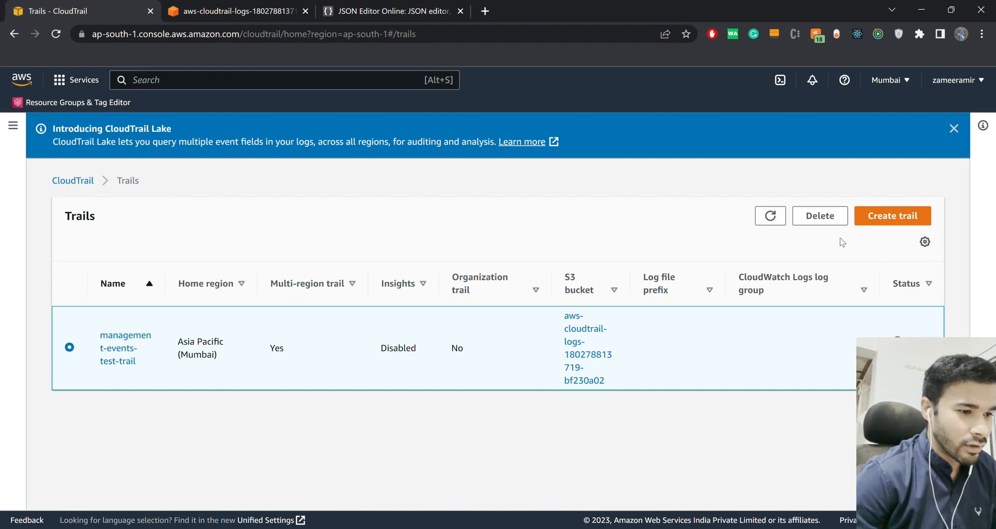
click(824, 218)
click(664, 210)
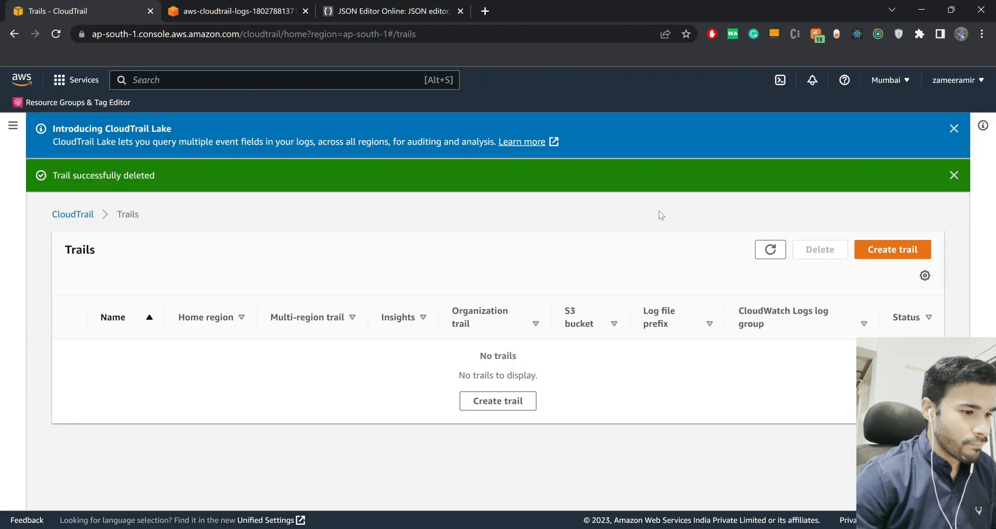
- Return to the S3 bucket list and start emptying the CloudTrail logs bucket
click(234, 11)
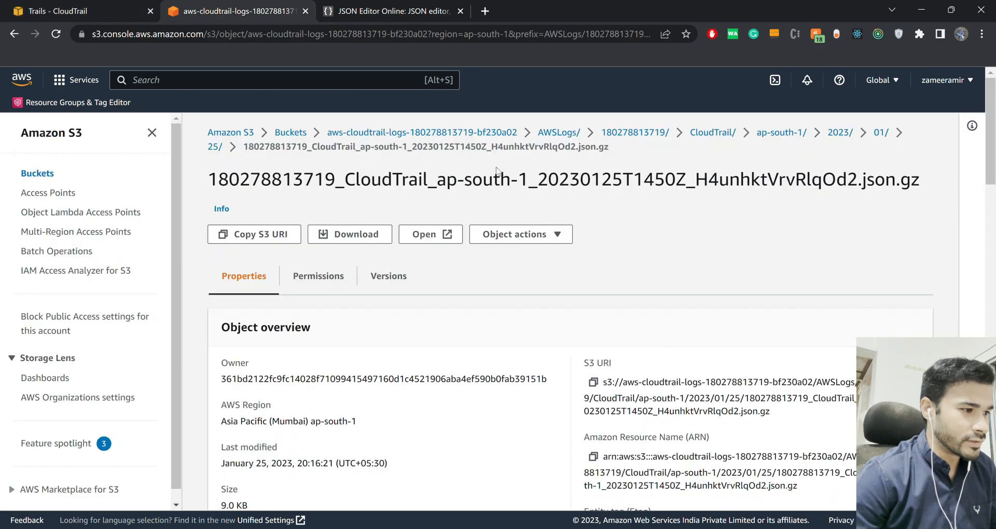
click(291, 133)
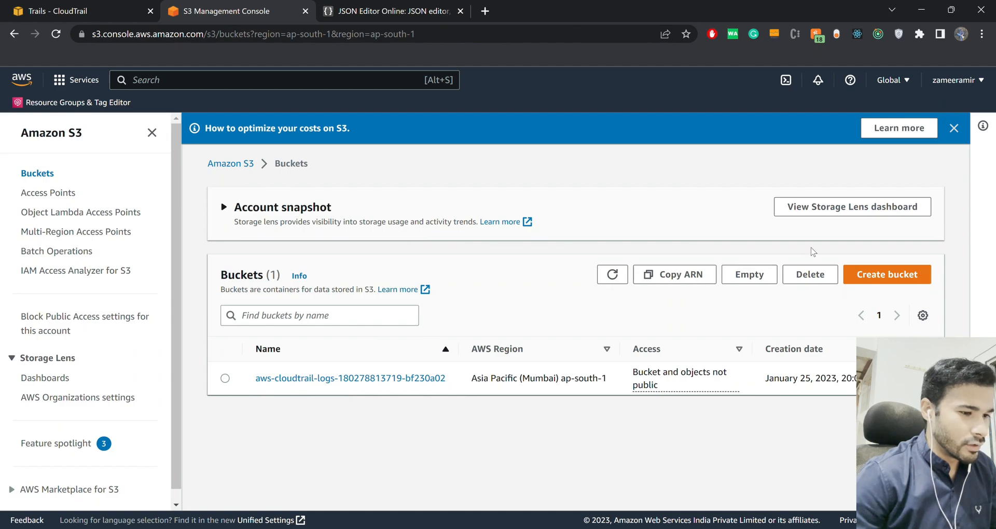
click(225, 378)
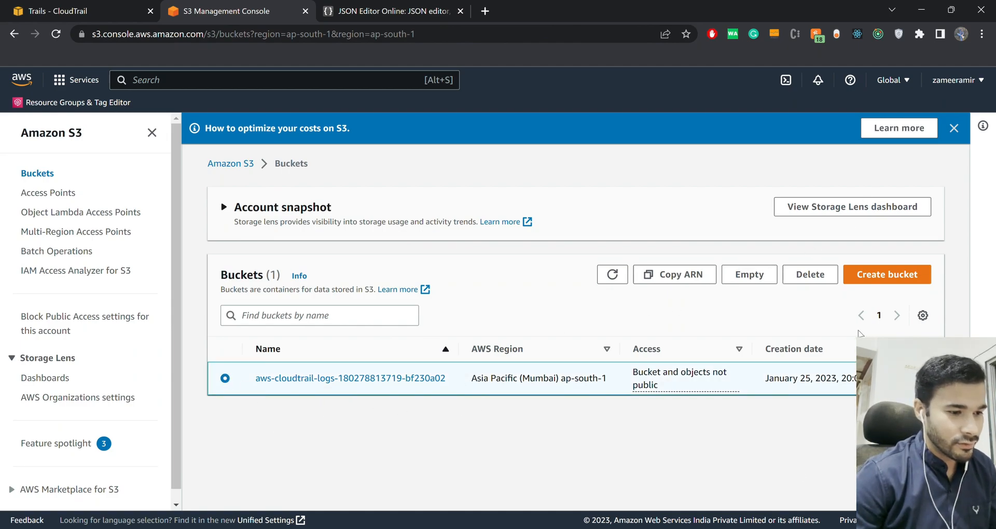
click(757, 277)
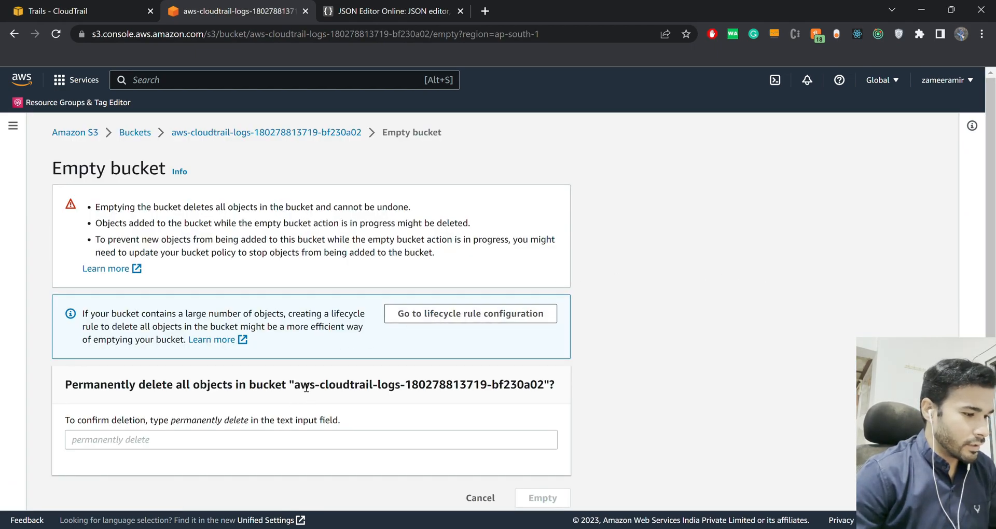
drag(295, 386, 543, 387)
click(423, 445)
key(ctrl+v)
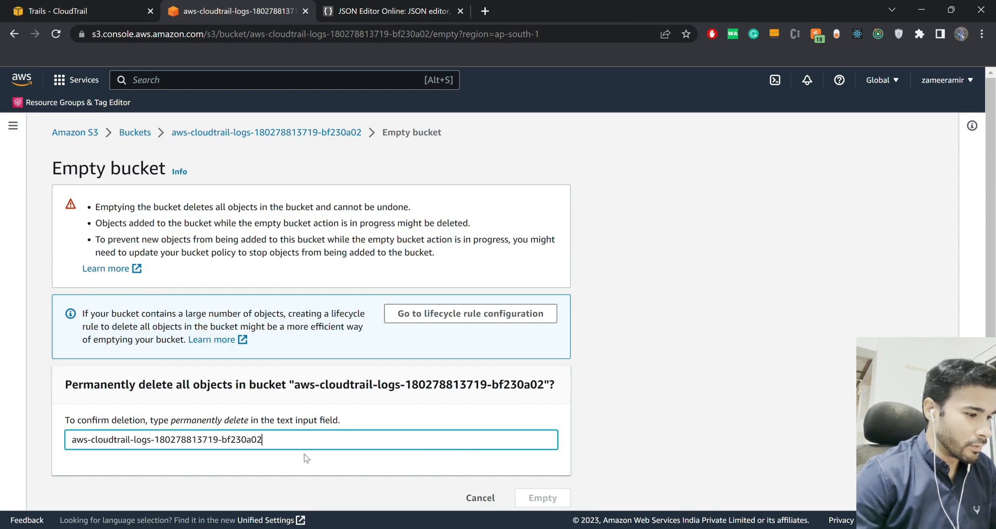
key(ctrl+a)
key(BackSpace)
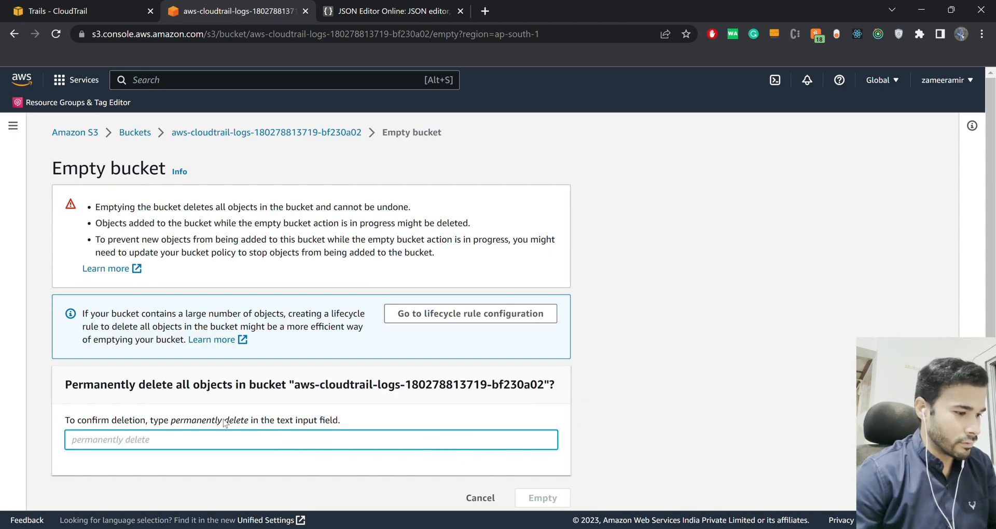
- Enter "permanently delete" as the confirmation text, empty the CloudTrail logs bucket, and exit the status page
drag(248, 422, 173, 422)
key(ctrl+c)
click(185, 441)
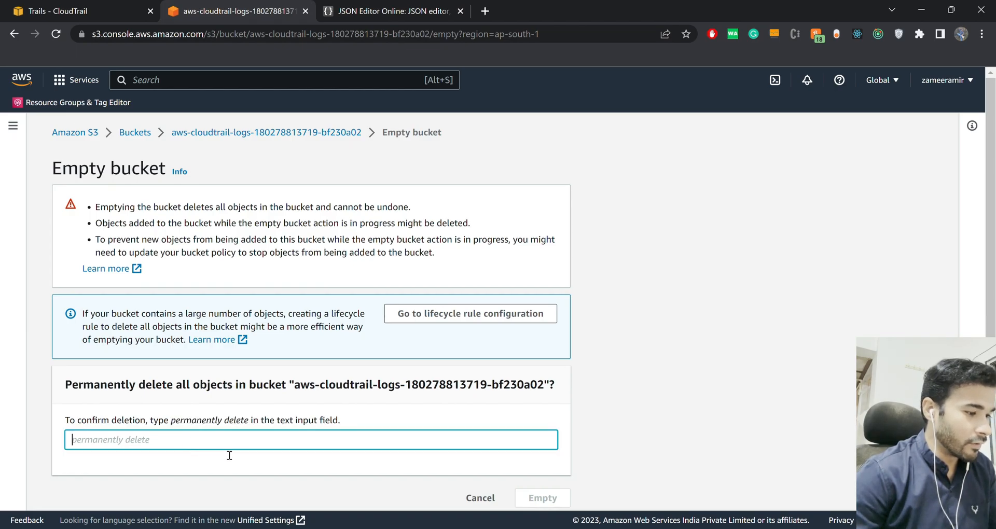
key(ctrl+v)
click(544, 498)
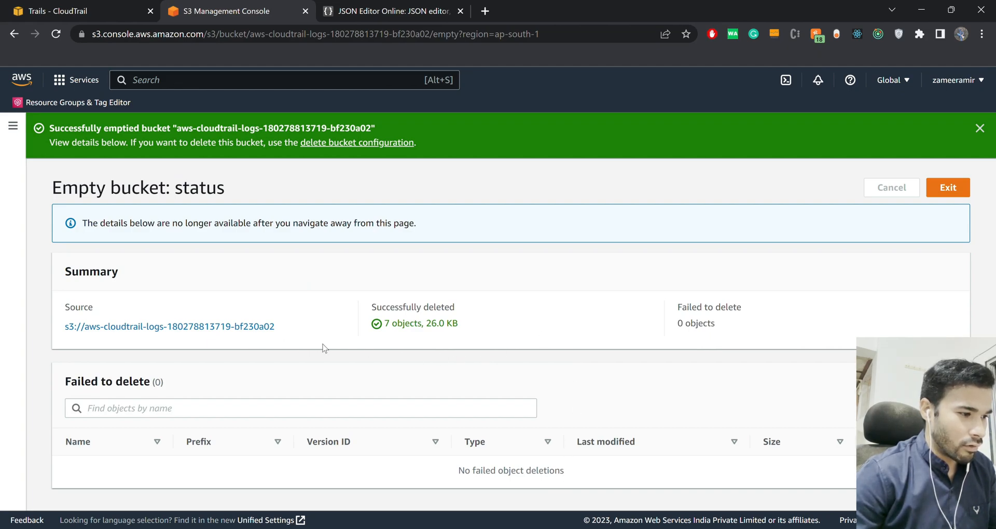
click(946, 188)
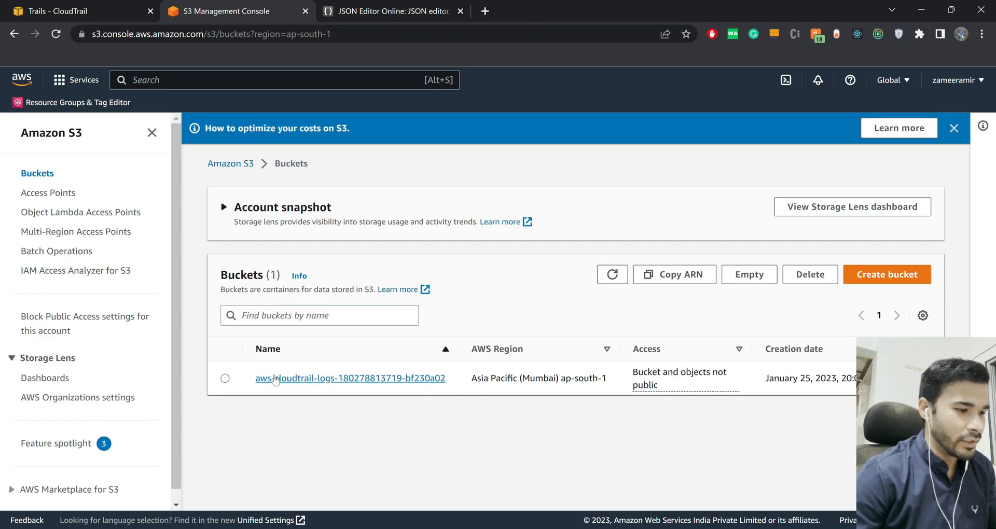
- Delete the emptied CloudTrail logs bucket, confirming the deletion with the bucket's full name
click(225, 379)
click(813, 274)
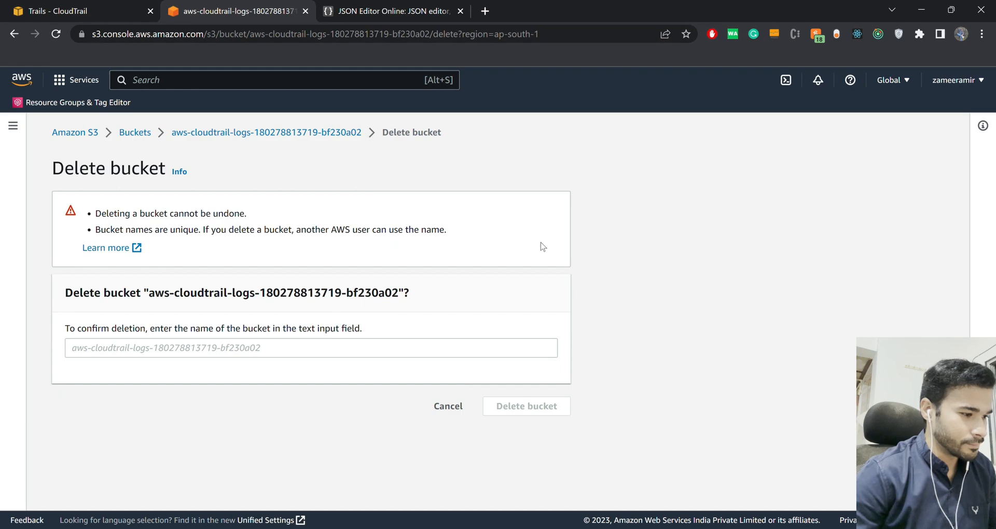
drag(149, 293, 403, 292)
key(ctrl+c)
click(344, 348)
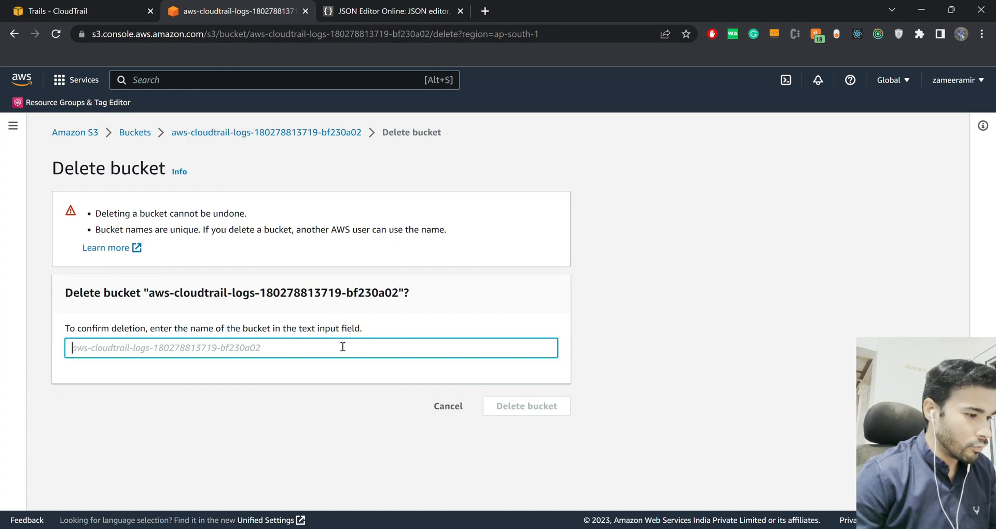
key(ctrl+v)
click(527, 409)
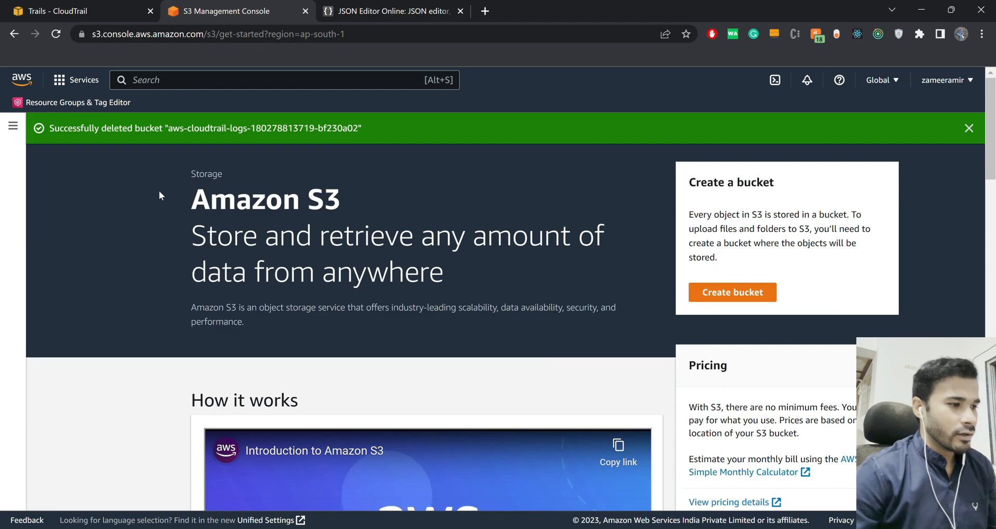
click(95, 14)
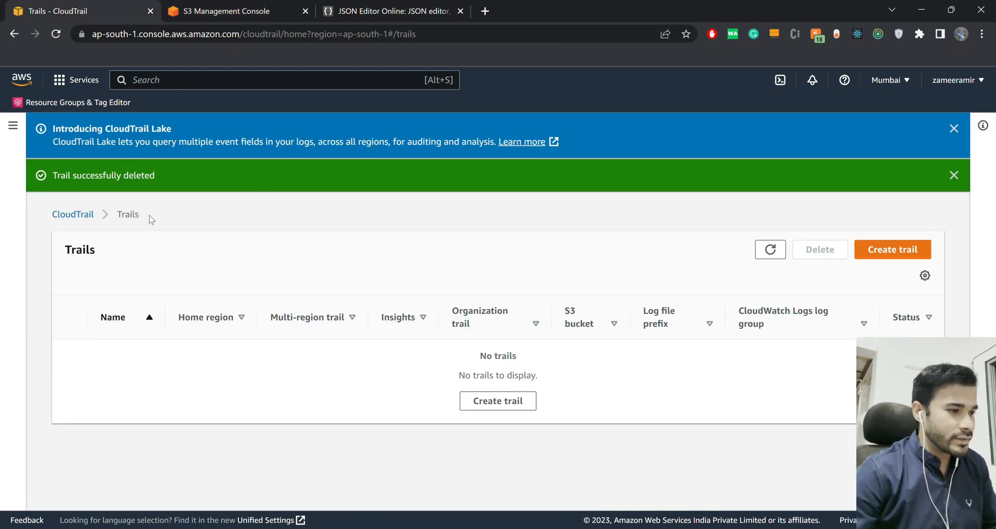
click(222, 11)
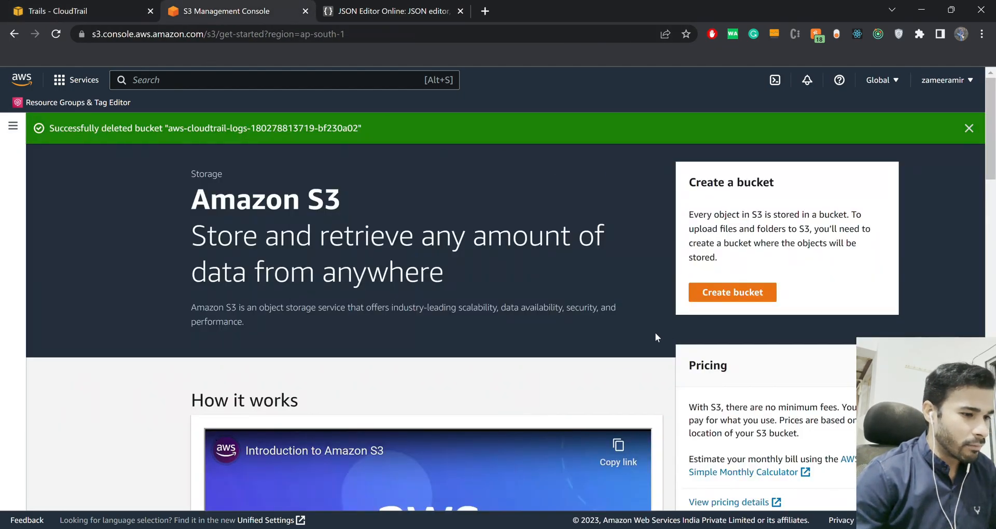